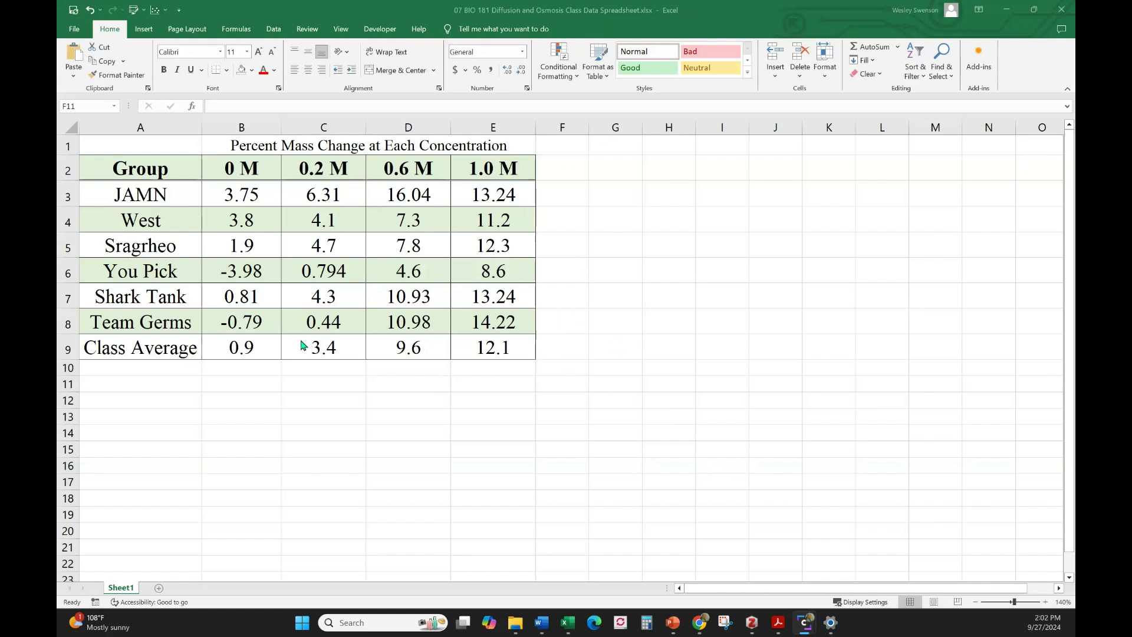
Examine the class averages in row 9, the table title and the four concentration headers from 0 M to 1.0 M.
key(shift+Home)
drag(212, 345, 519, 345)
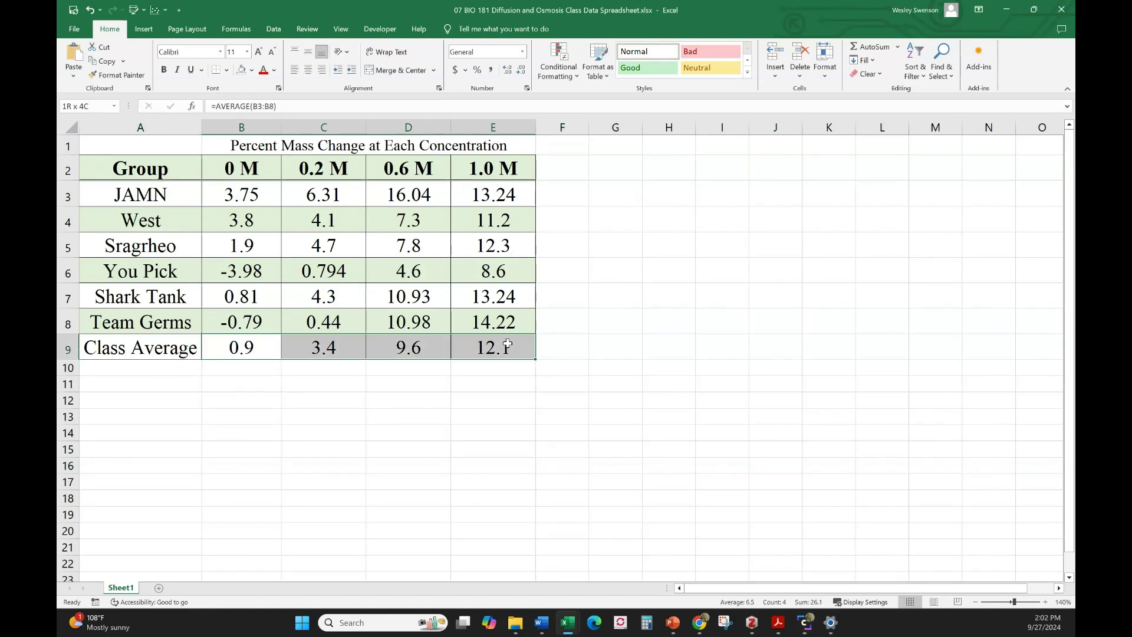
click(476, 385)
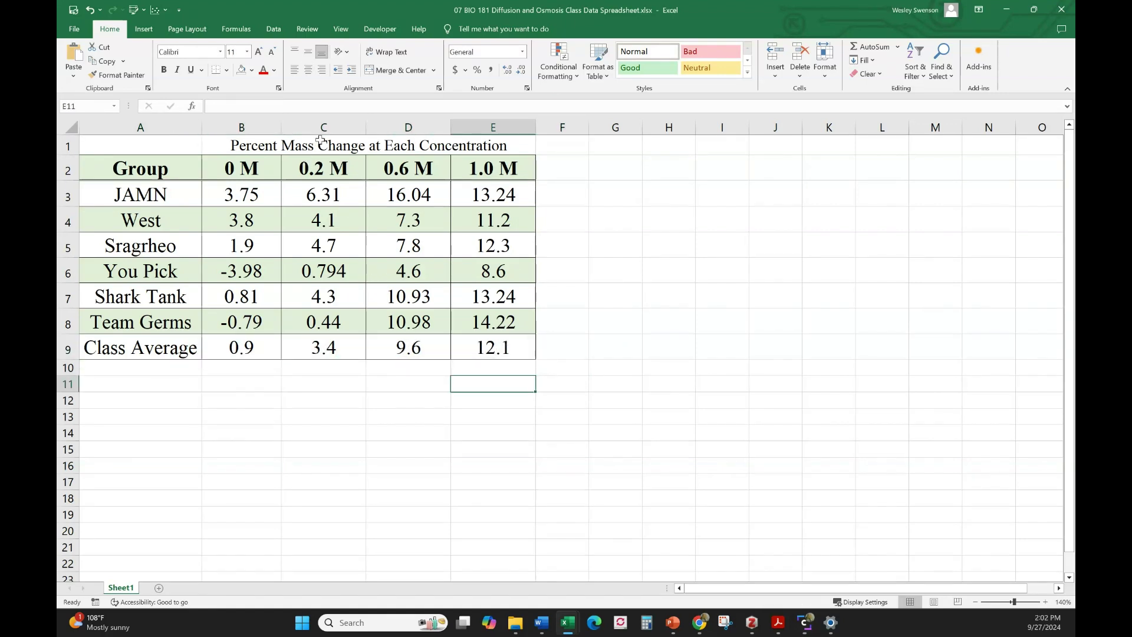
click(321, 139)
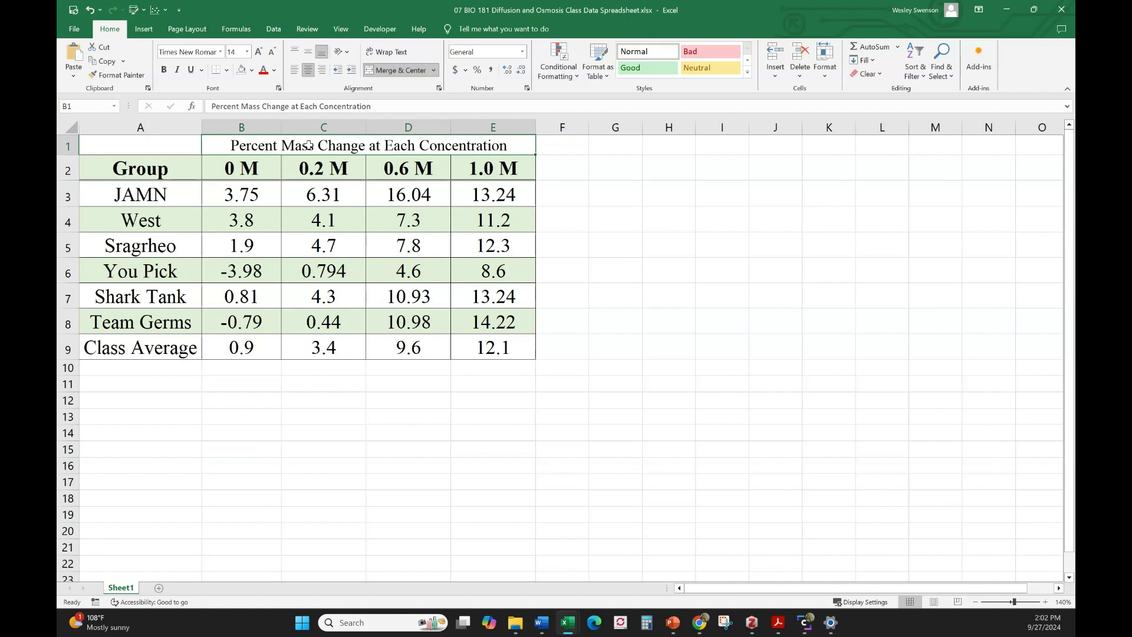
click(250, 164)
click(313, 163)
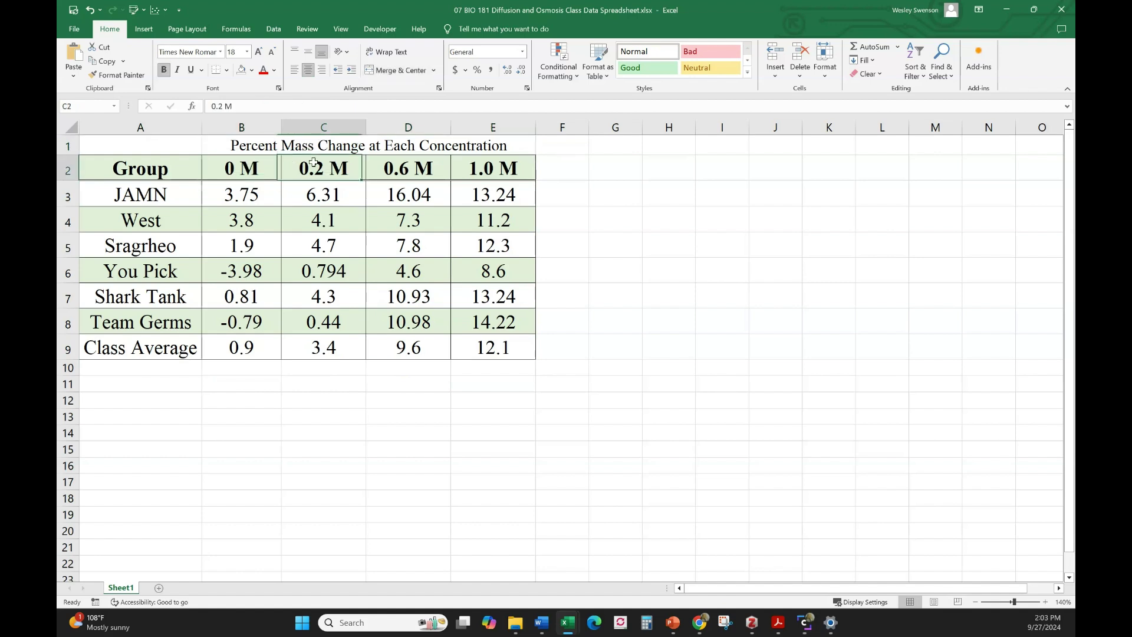
click(403, 162)
click(499, 169)
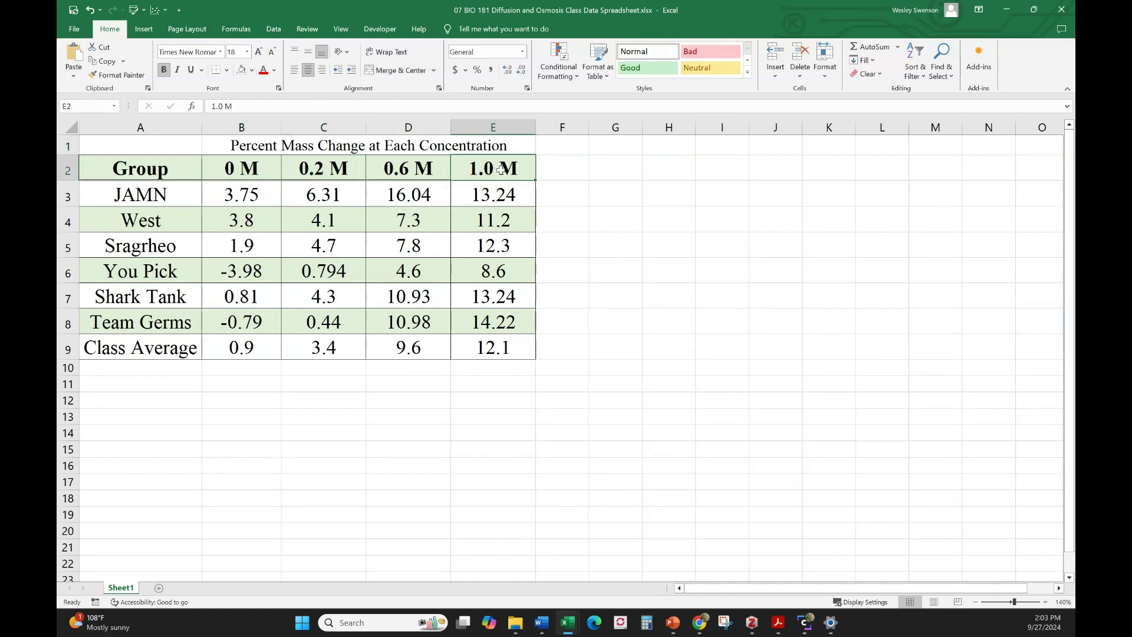
click(448, 388)
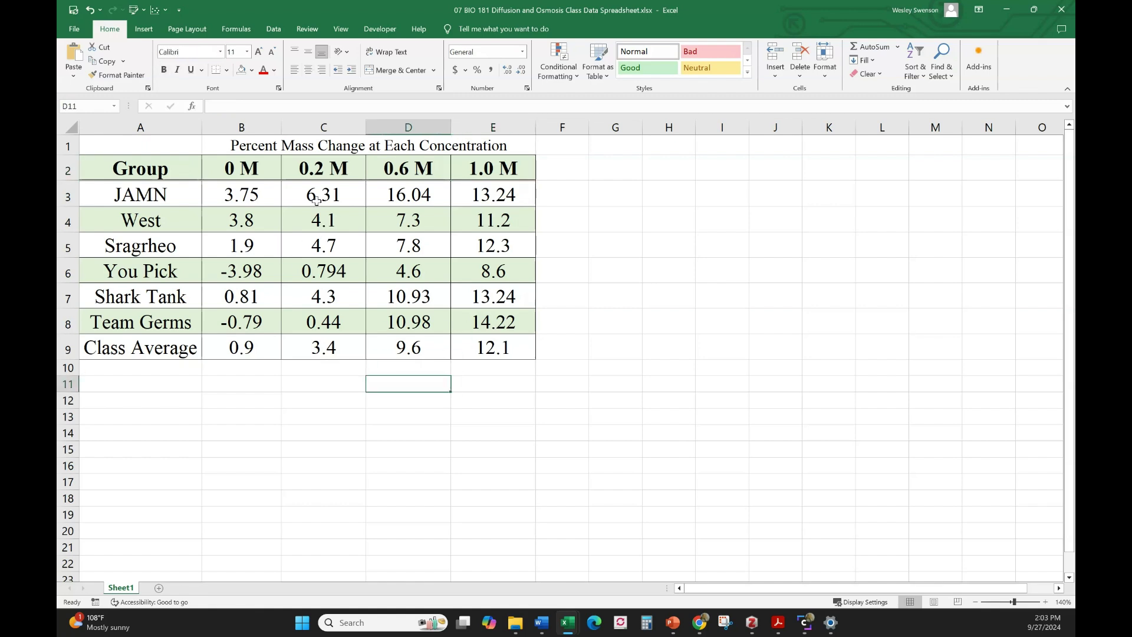
click(272, 169)
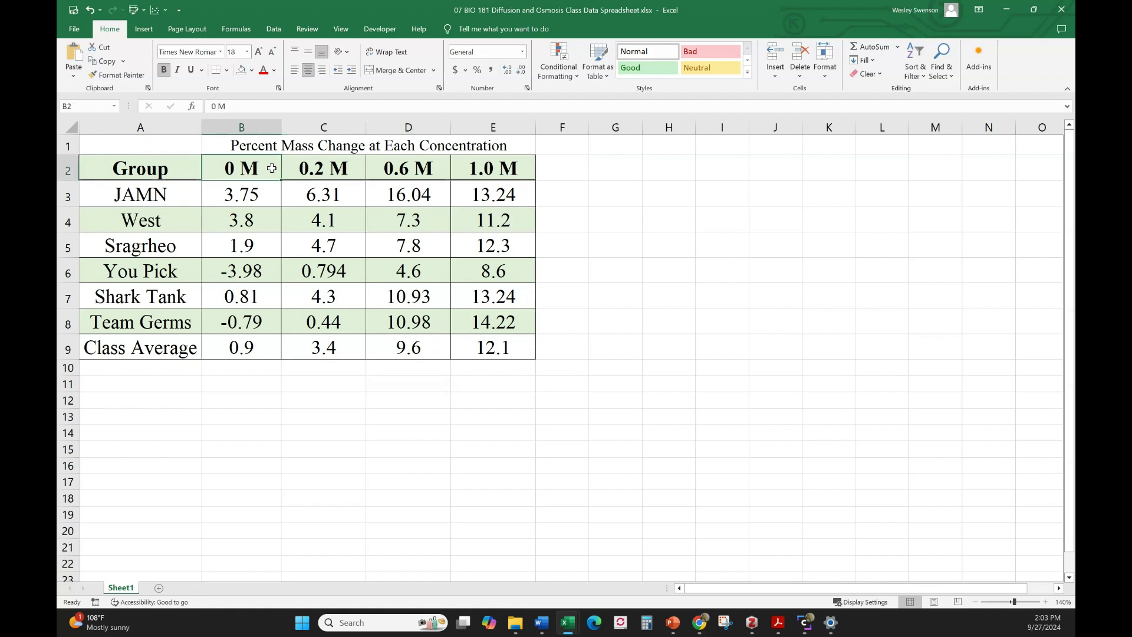
click(240, 382)
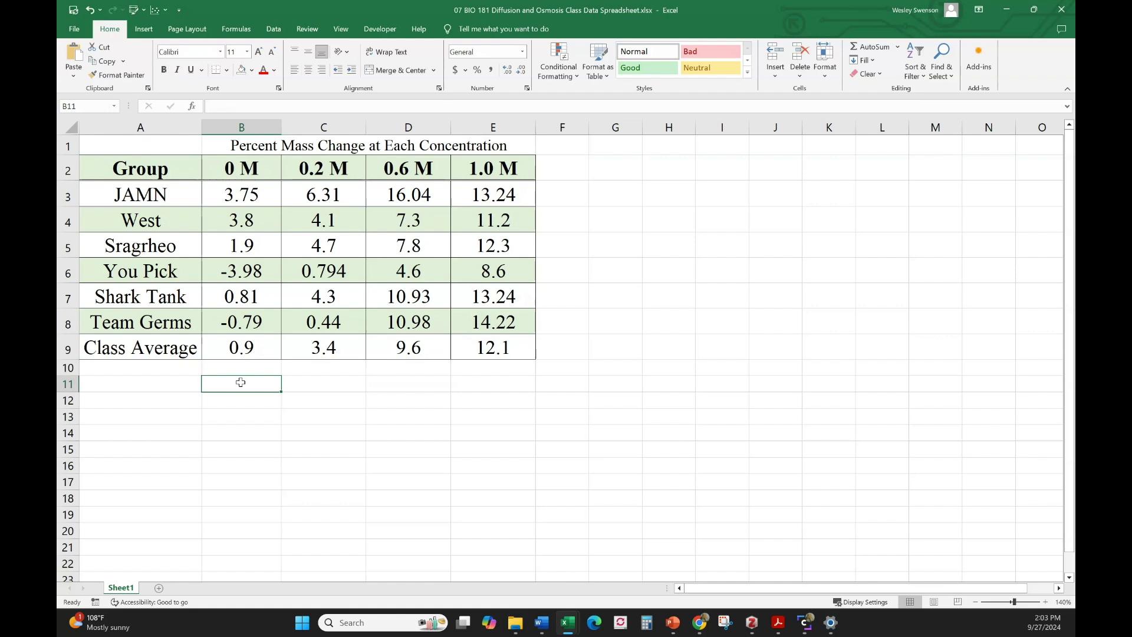
click(258, 175)
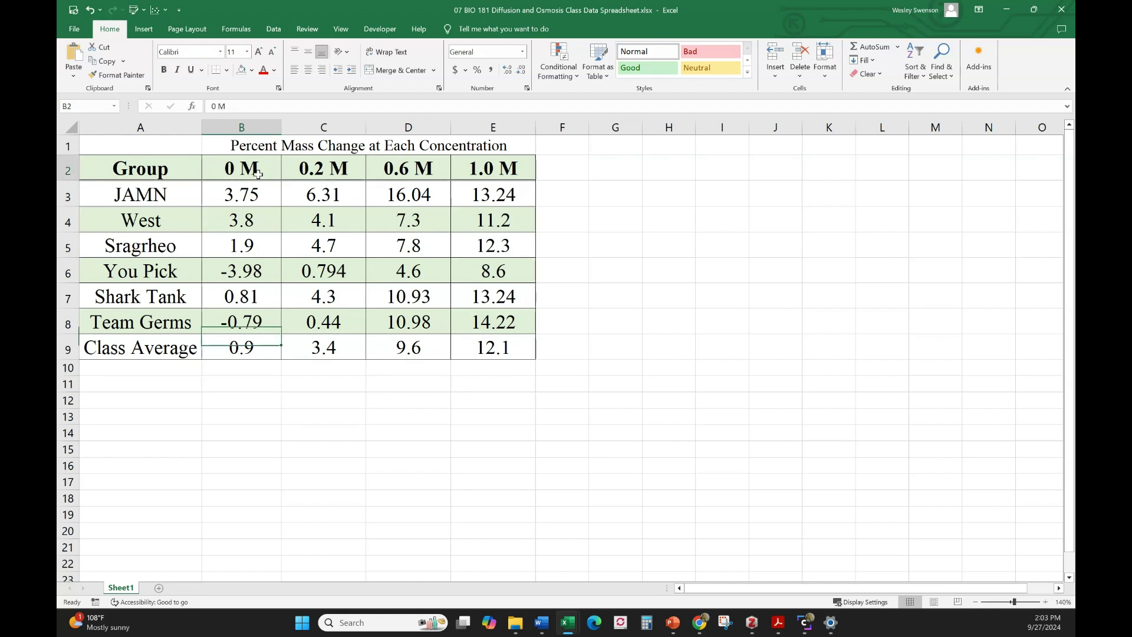
click(308, 180)
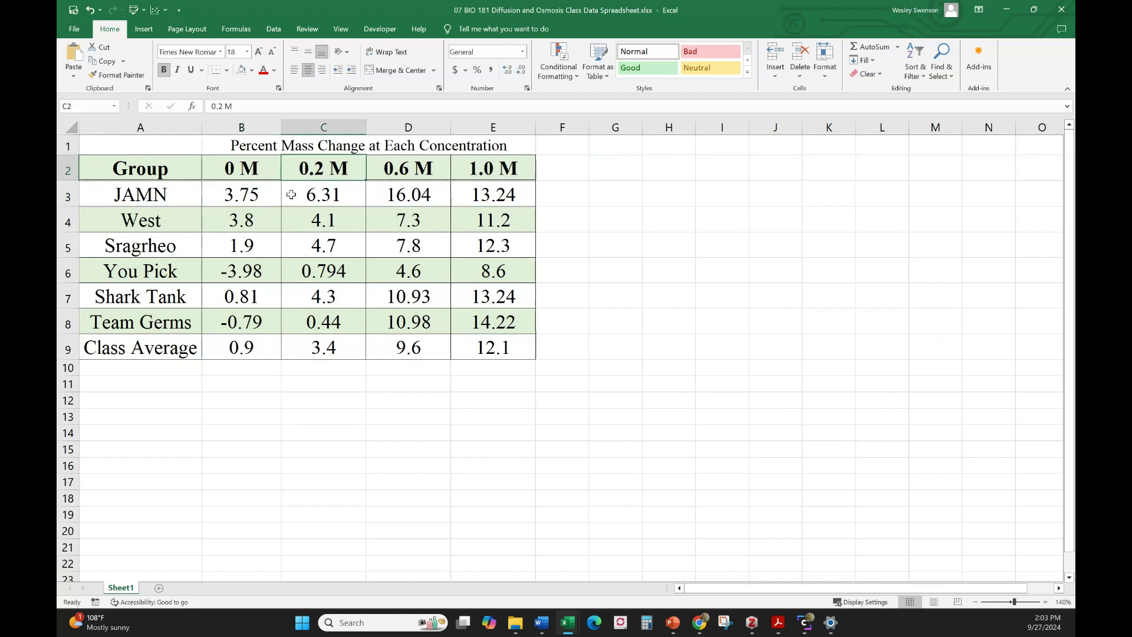
Enter the concentrations 0, 0.2, 0.6 and 1.0 as plain numbers in cells B11 to E11 below the table.
click(241, 381)
text(0)
key(Tab)
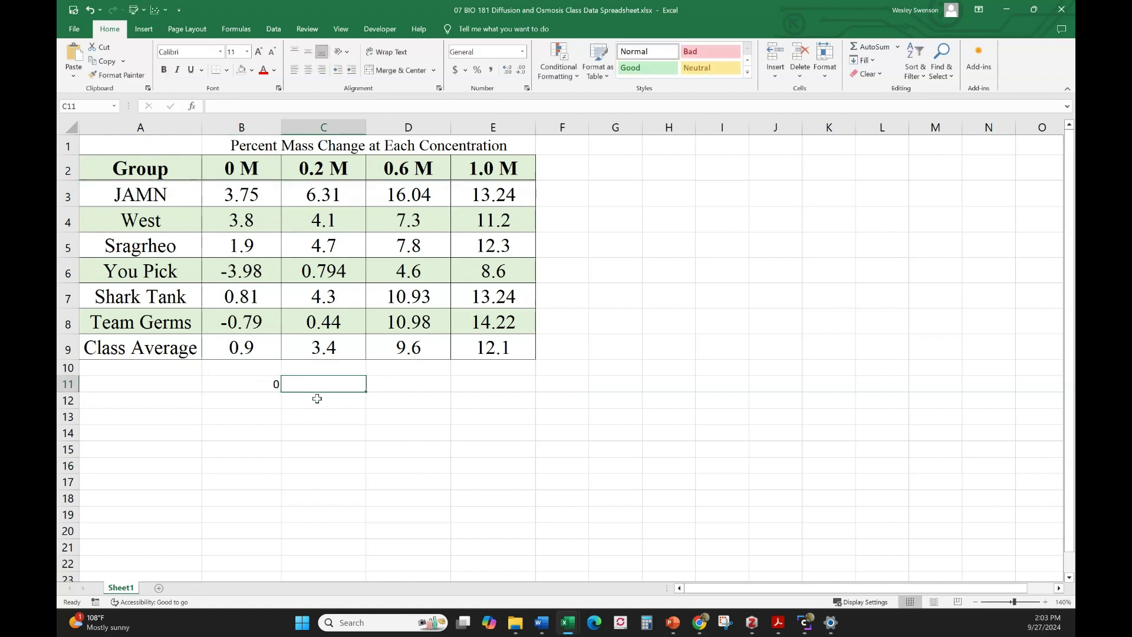
text(0.2)
key(Tab)
text(0.6)
key(Tab)
text(1.0)
key(Return)
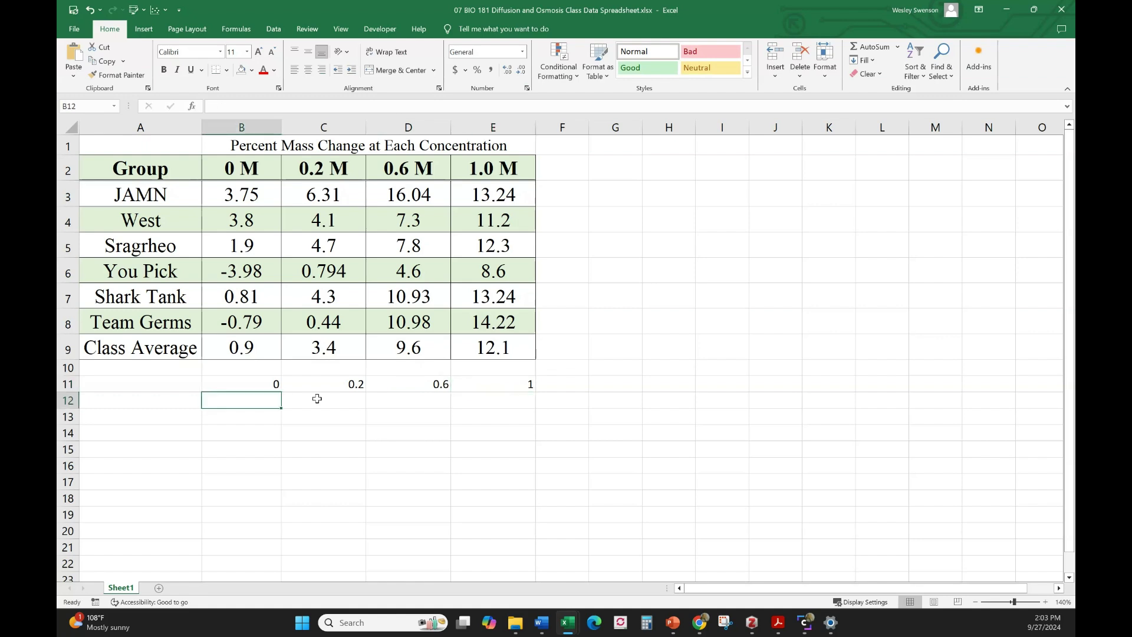
Insert a scatter chart with smooth lines and markers and place it beside the data table, clear of column E.
click(144, 33)
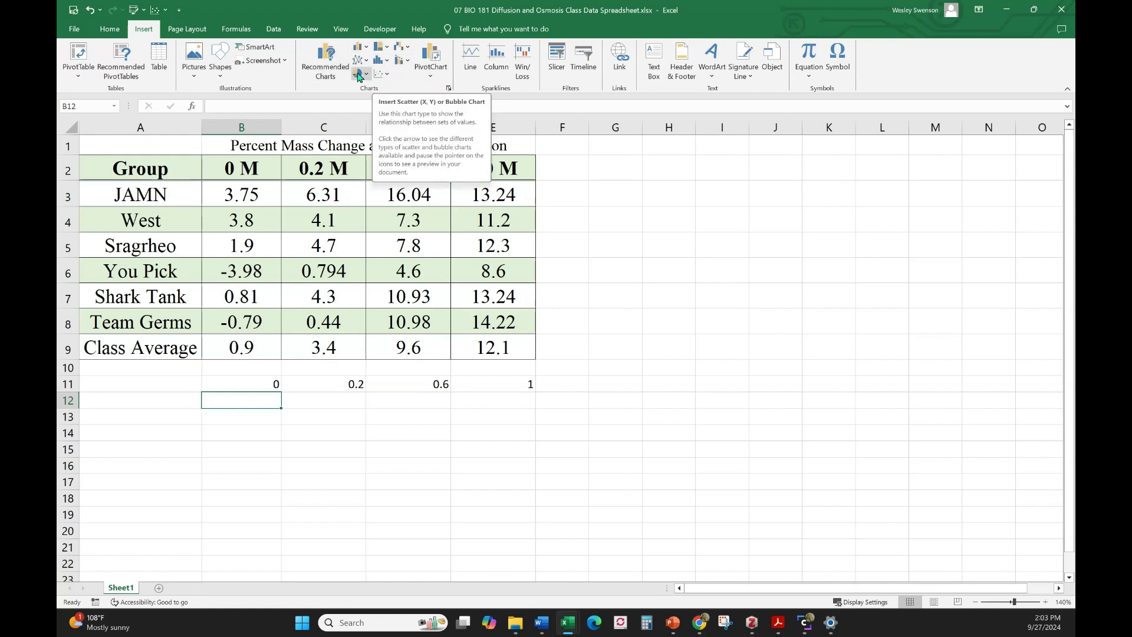
click(388, 76)
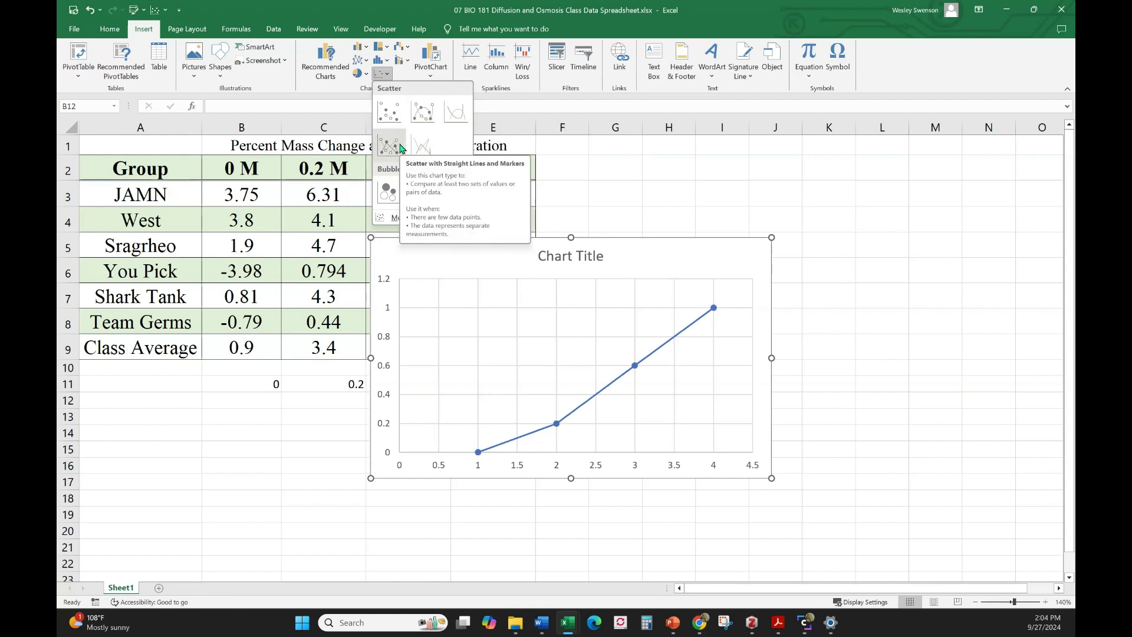
click(422, 117)
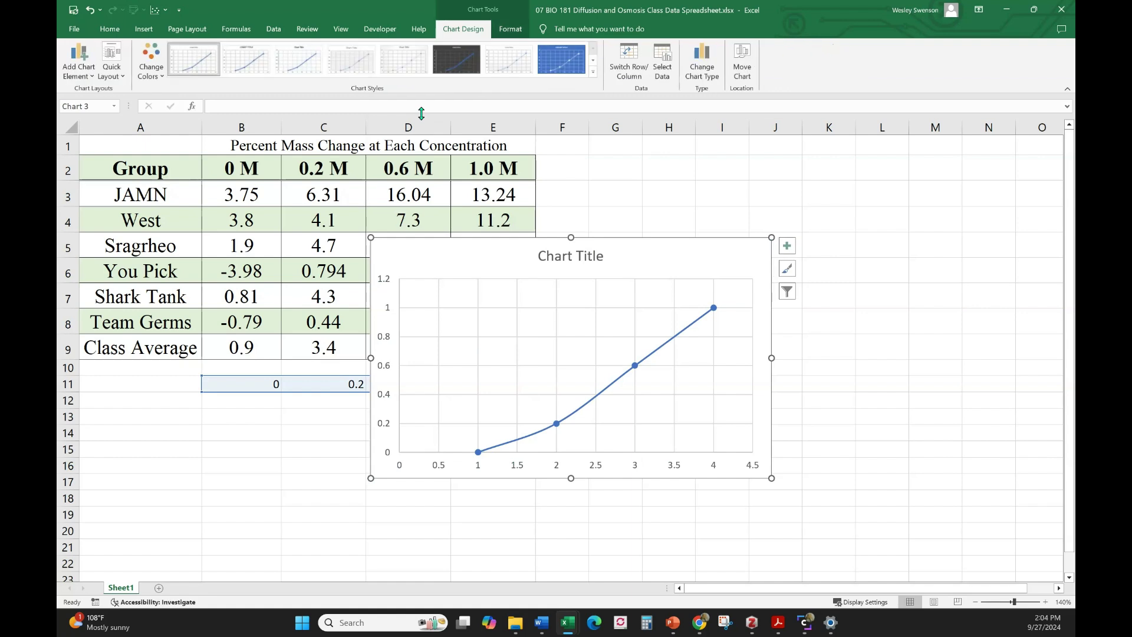
drag(444, 249, 615, 216)
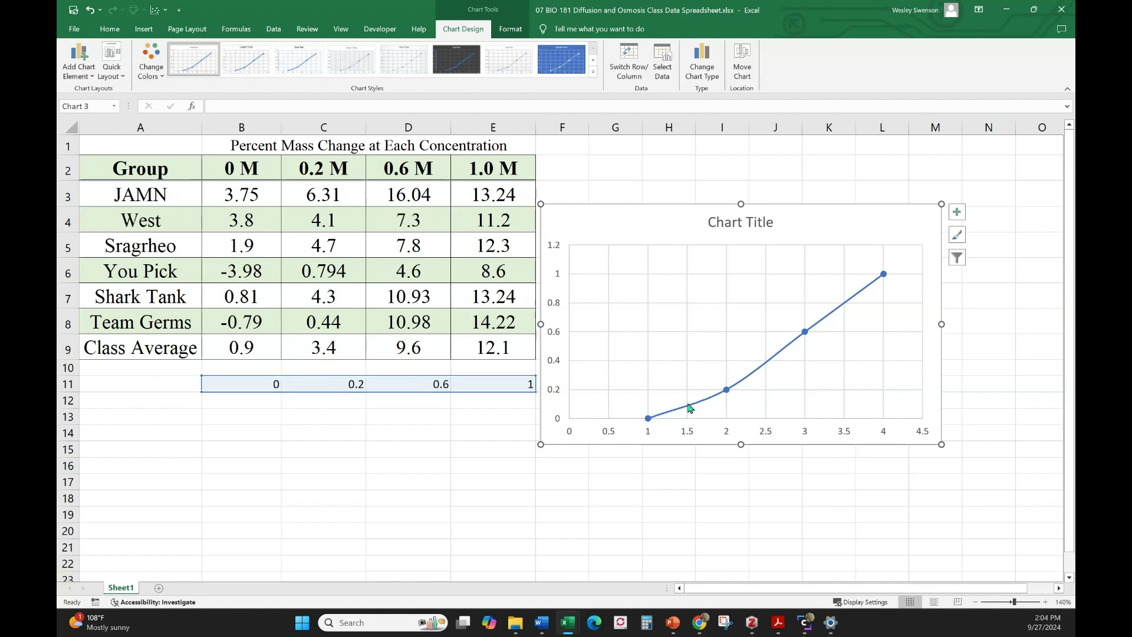
Delete the automatically plotted data series from the scatter chart.
click(755, 379)
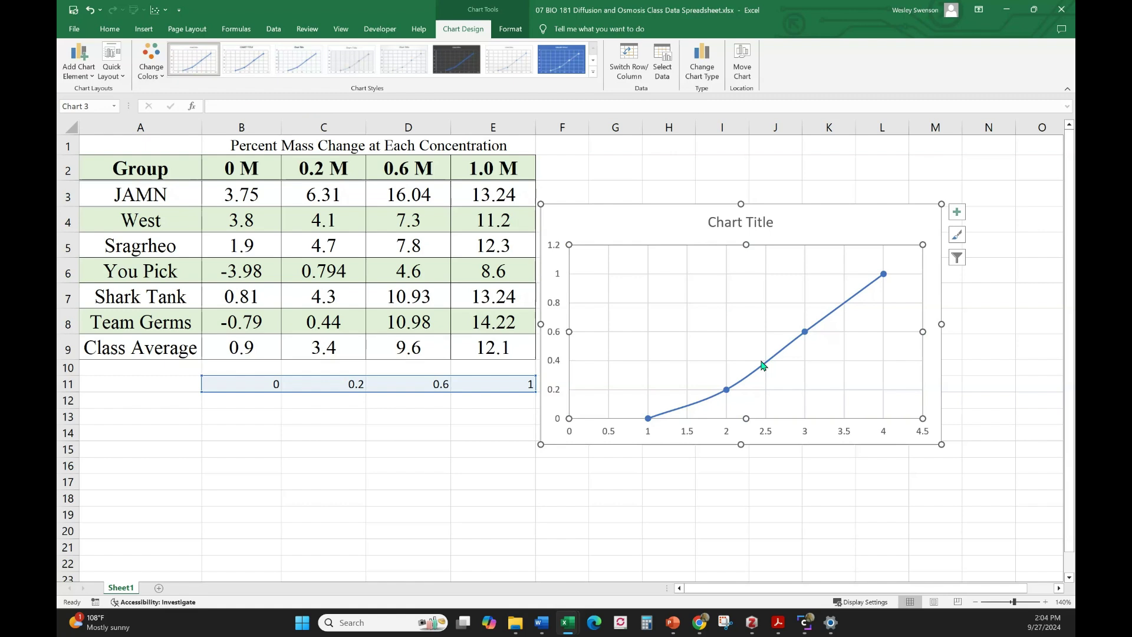
click(761, 365)
click(764, 366)
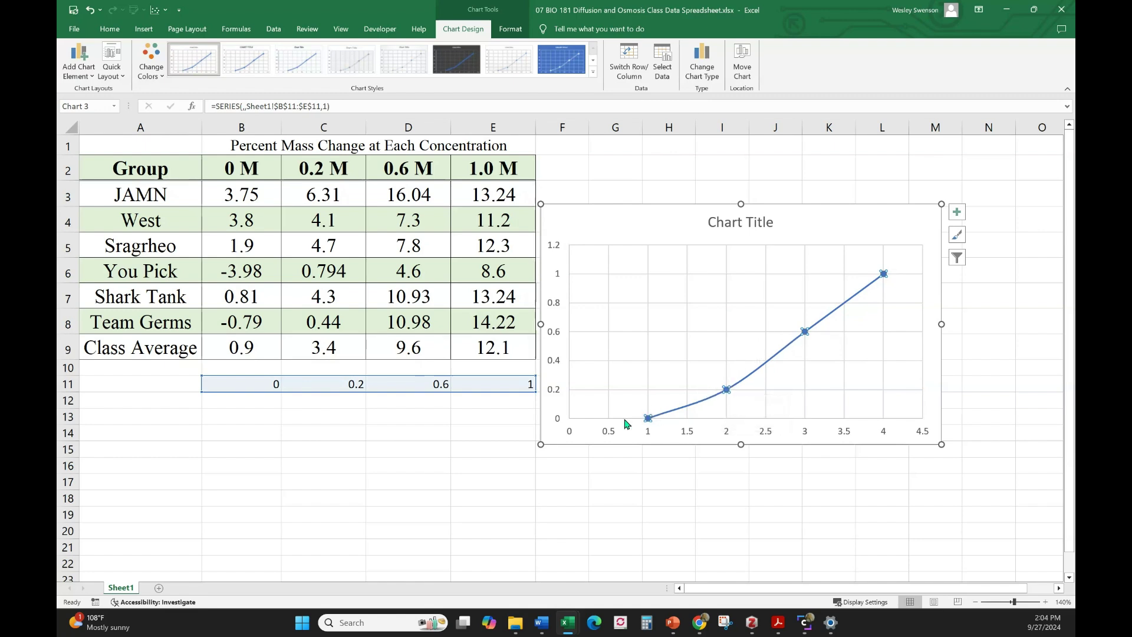
mouse_move(726, 390)
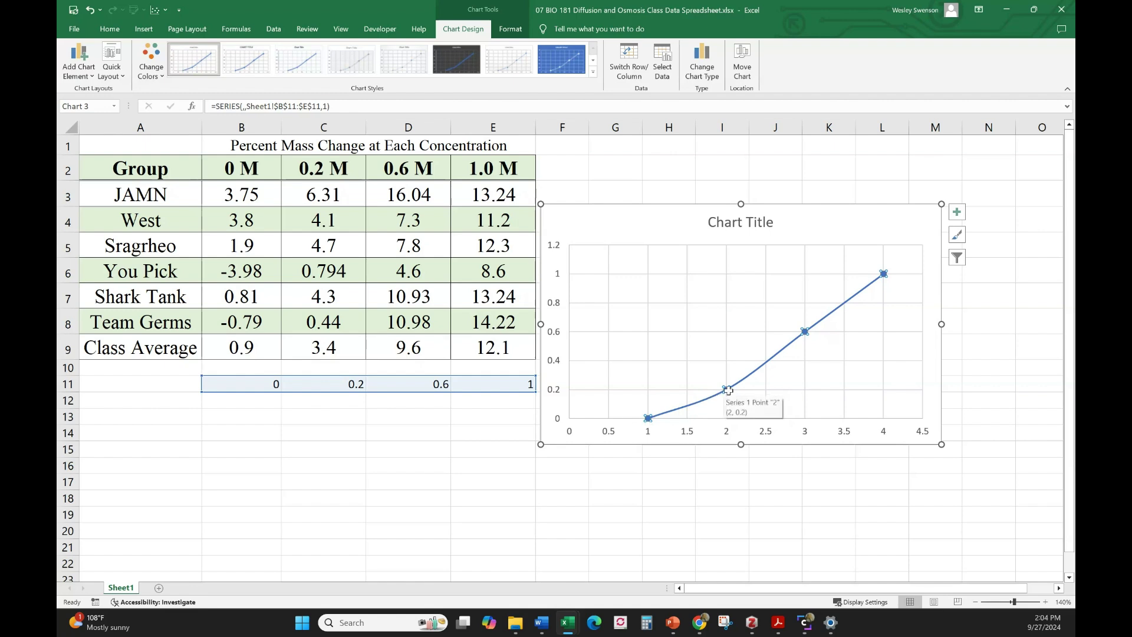
right_click(731, 388)
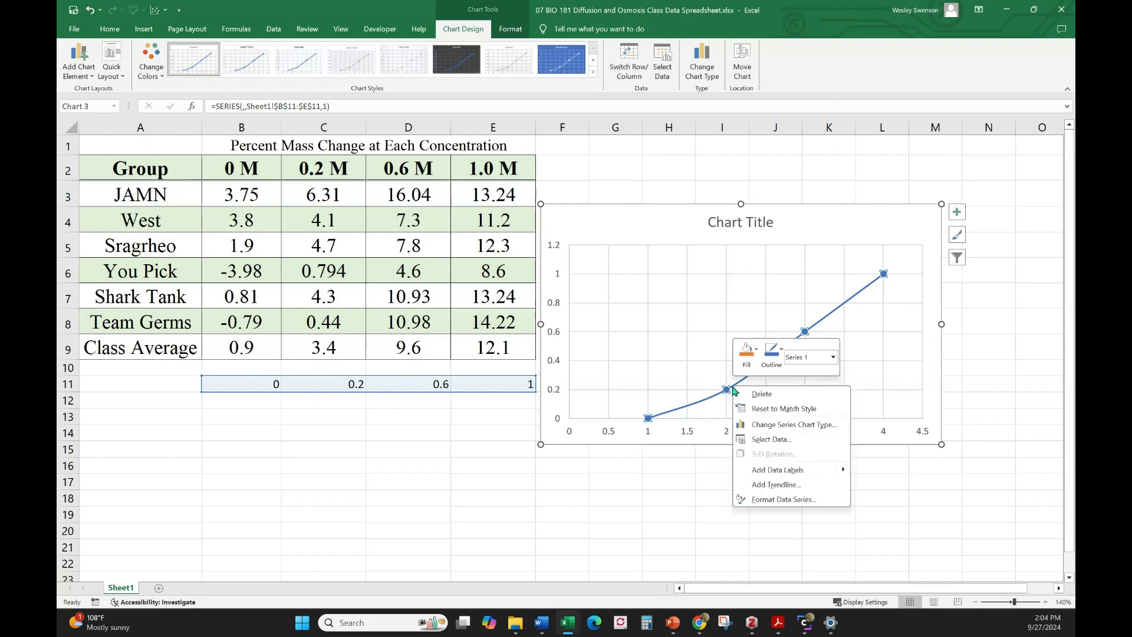
click(760, 394)
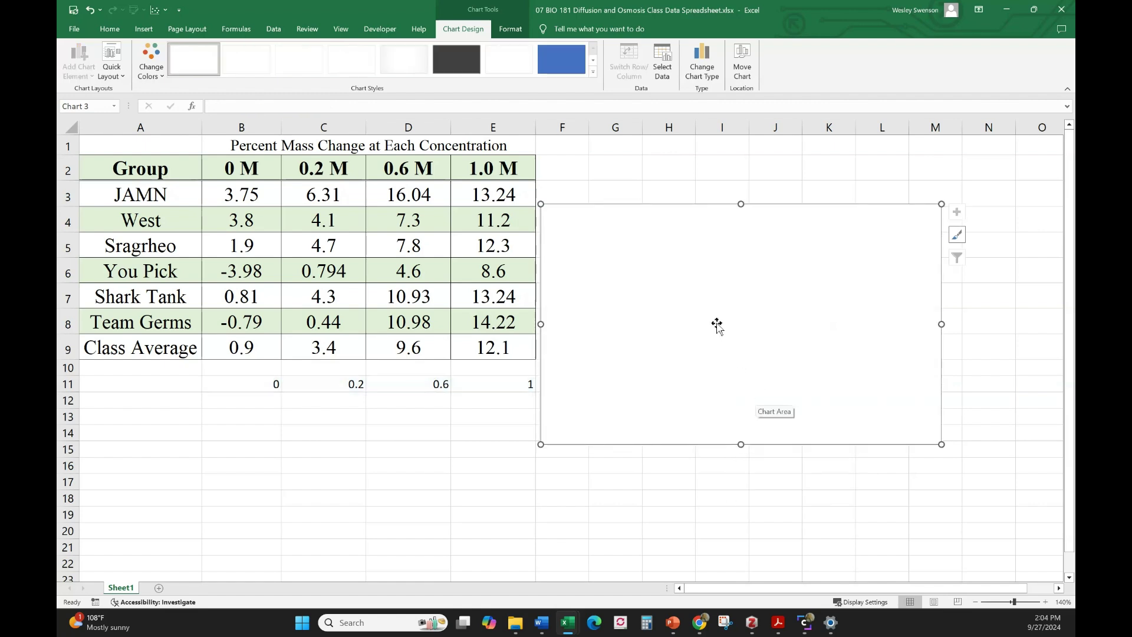
Add a data series to the empty chart, named from cell B1, with the concentrations in B11:E11 as X values.
right_click(717, 326)
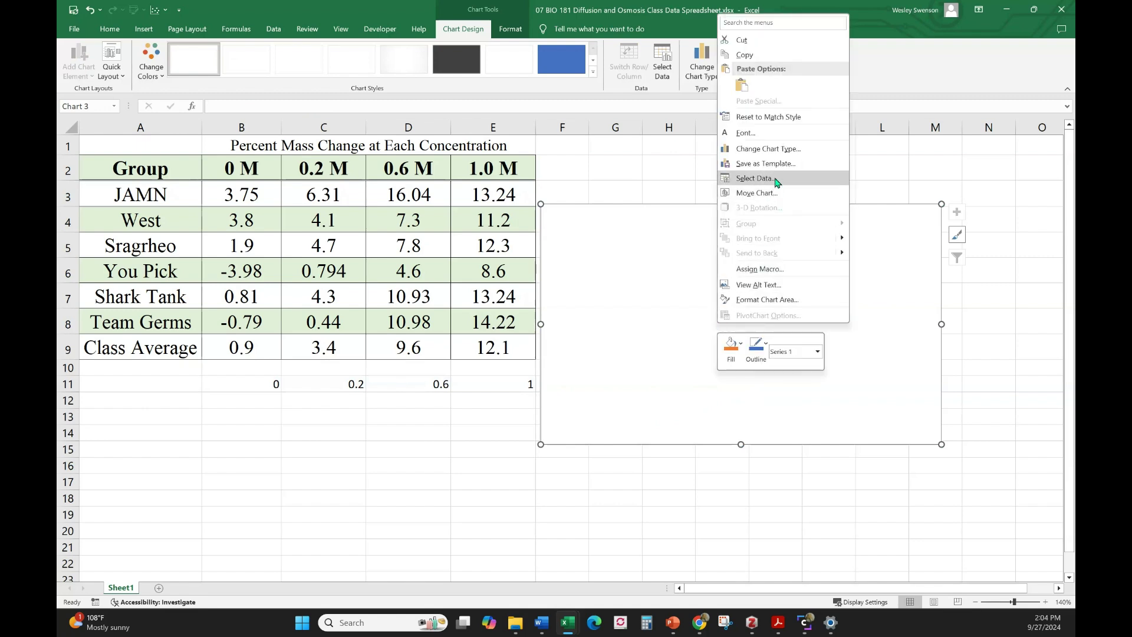
click(754, 178)
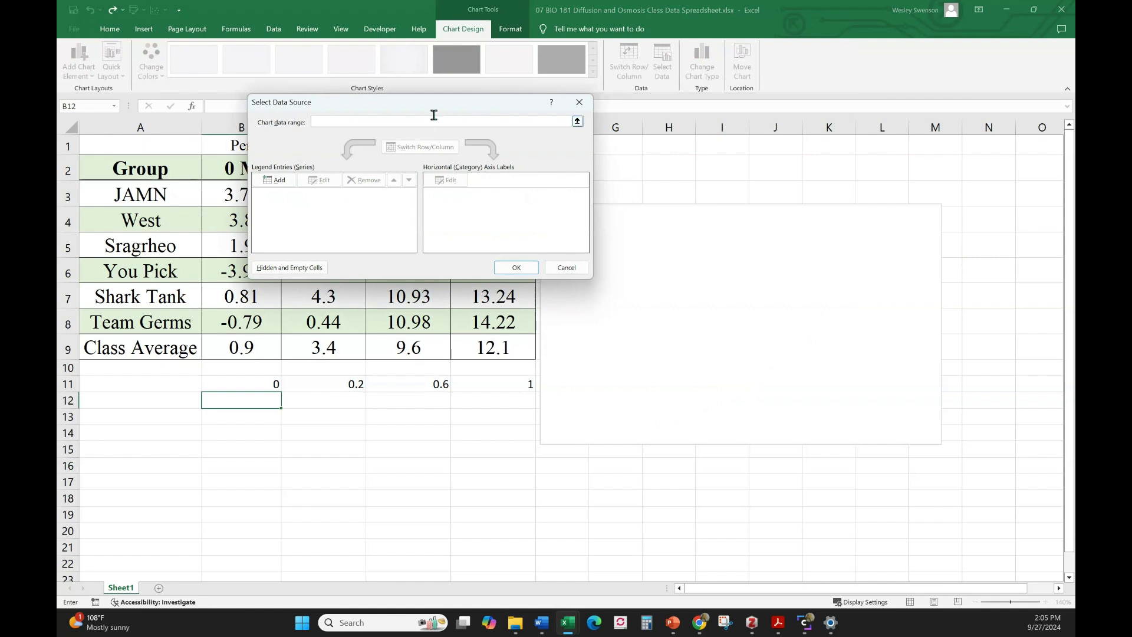
drag(438, 103, 741, 380)
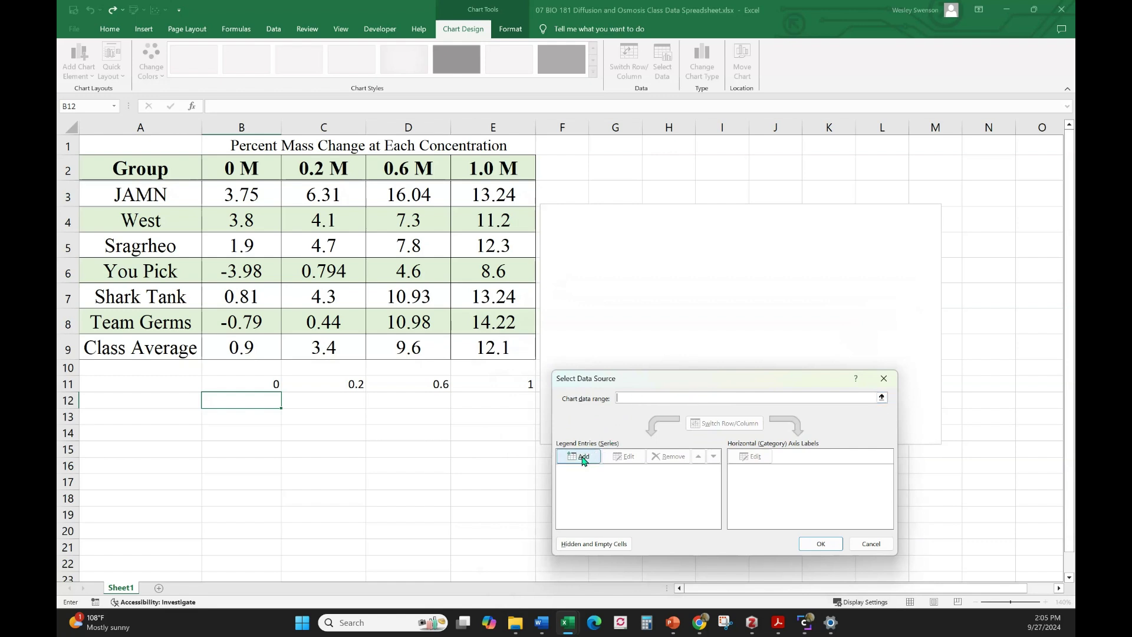
click(583, 459)
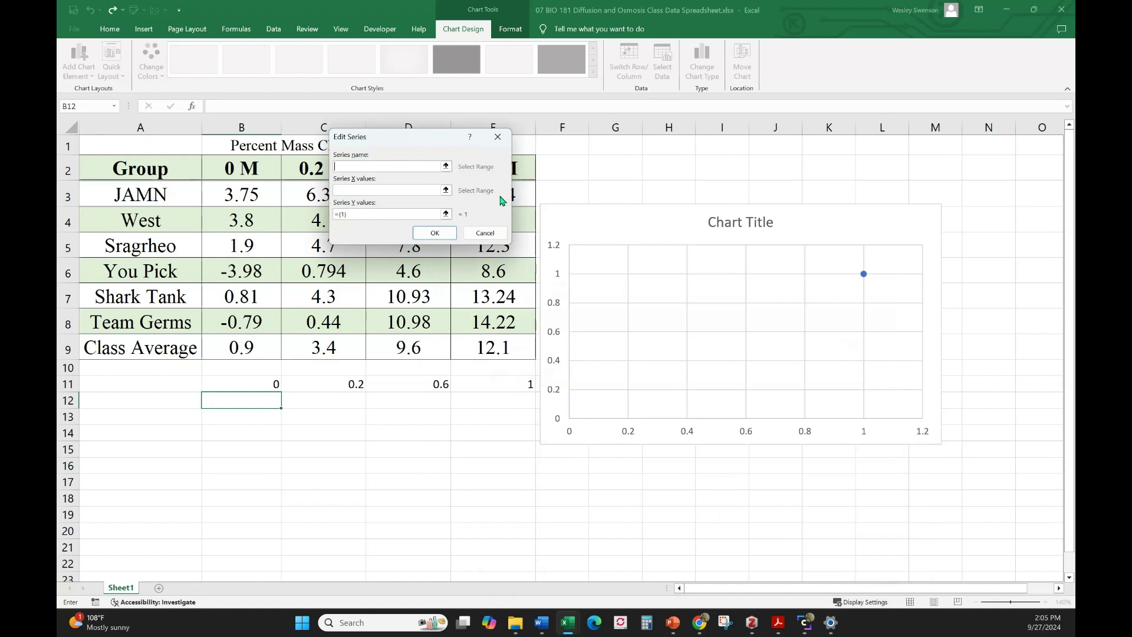
drag(430, 145, 716, 104)
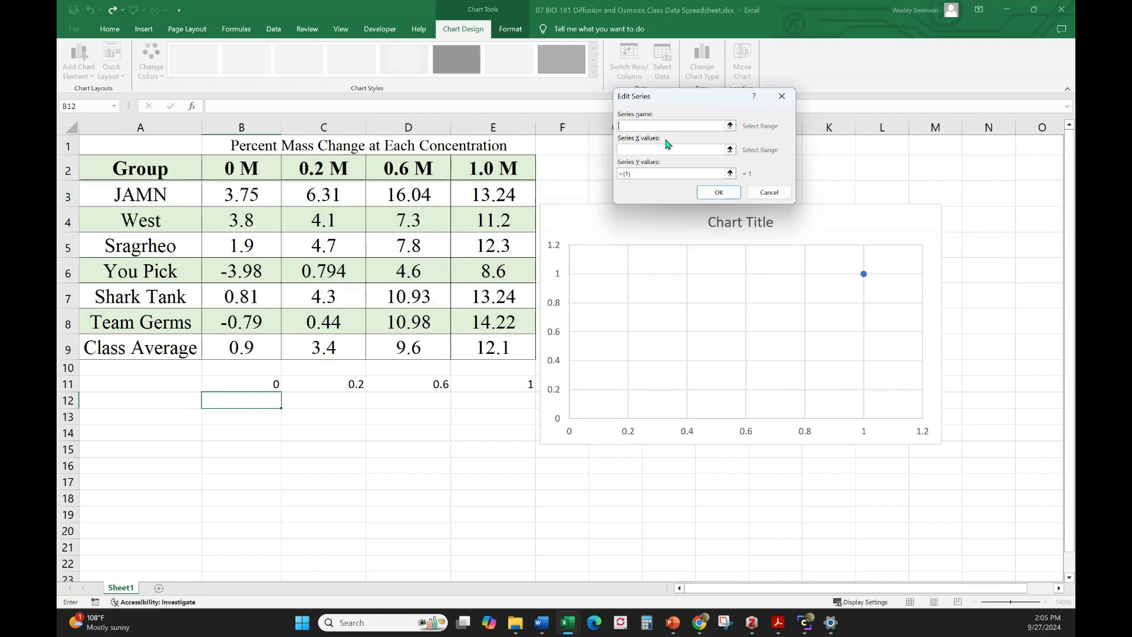
click(317, 148)
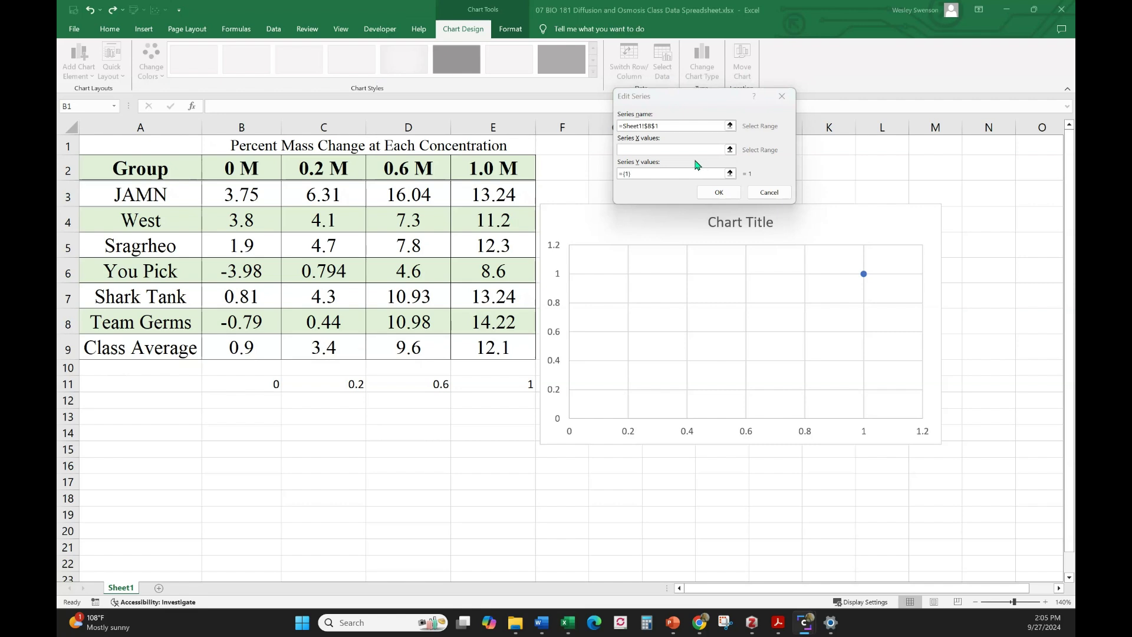
click(685, 149)
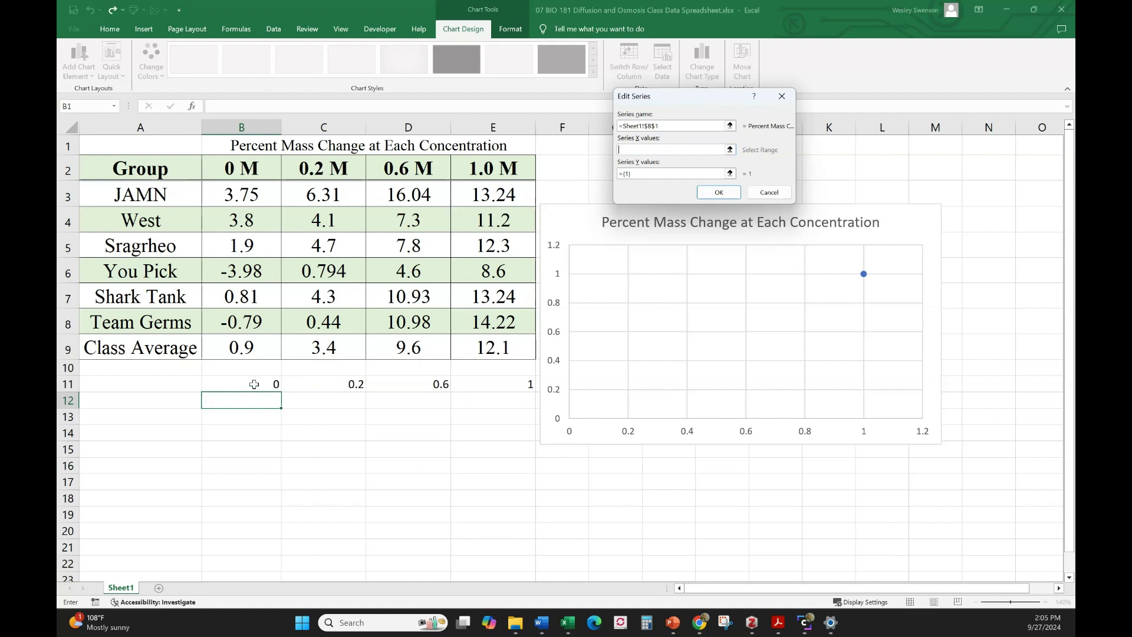
drag(254, 383, 500, 380)
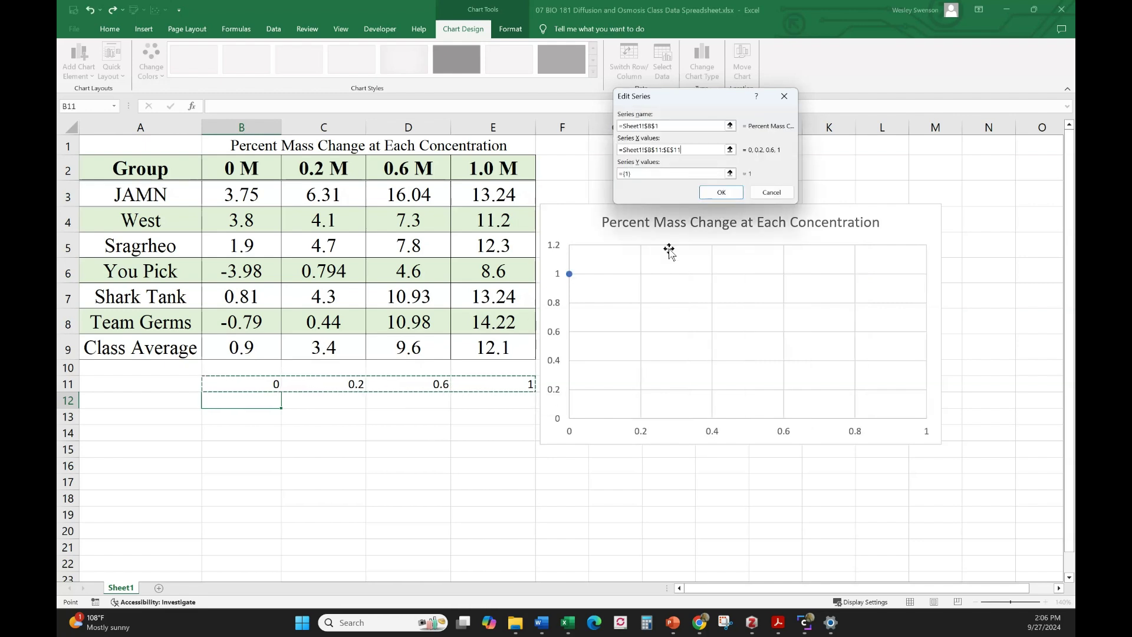
Set the series Y values to the class averages in B9:E9, apply the data source, and shift the chart slightly away from the table.
drag(643, 175, 620, 177)
key(BackSpace)
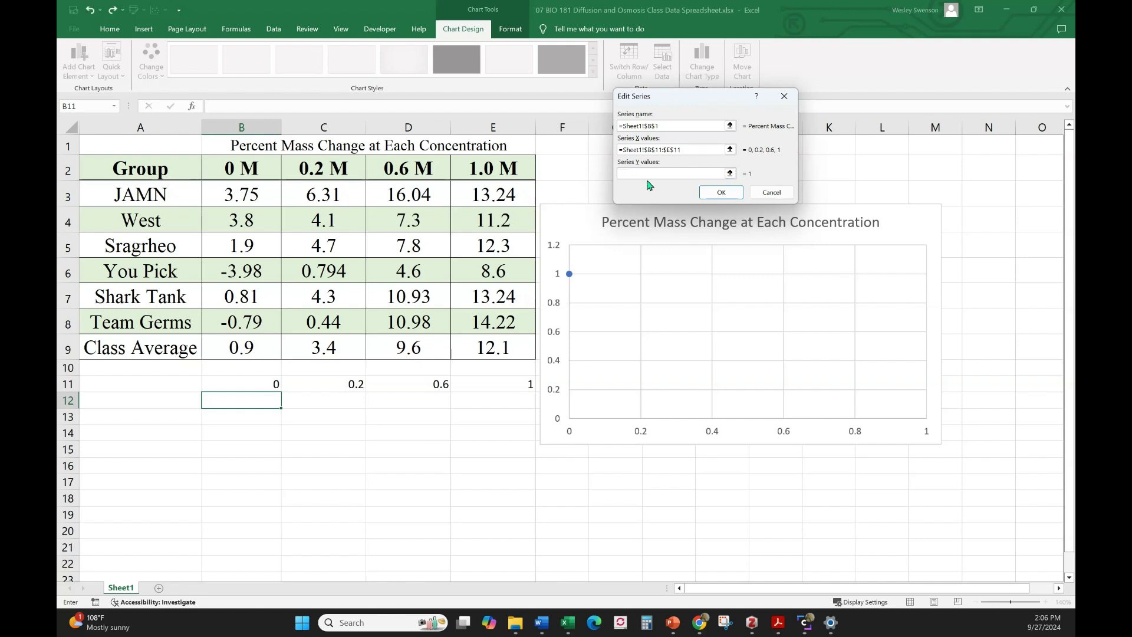
click(256, 348)
drag(256, 348, 288, 351)
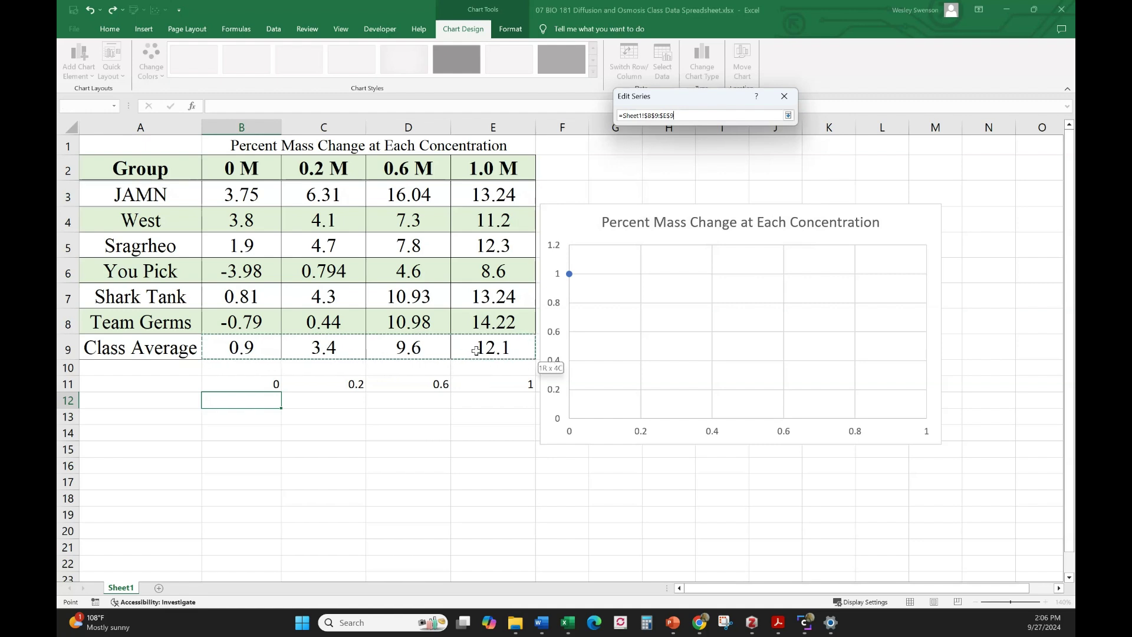
drag(475, 351, 476, 350)
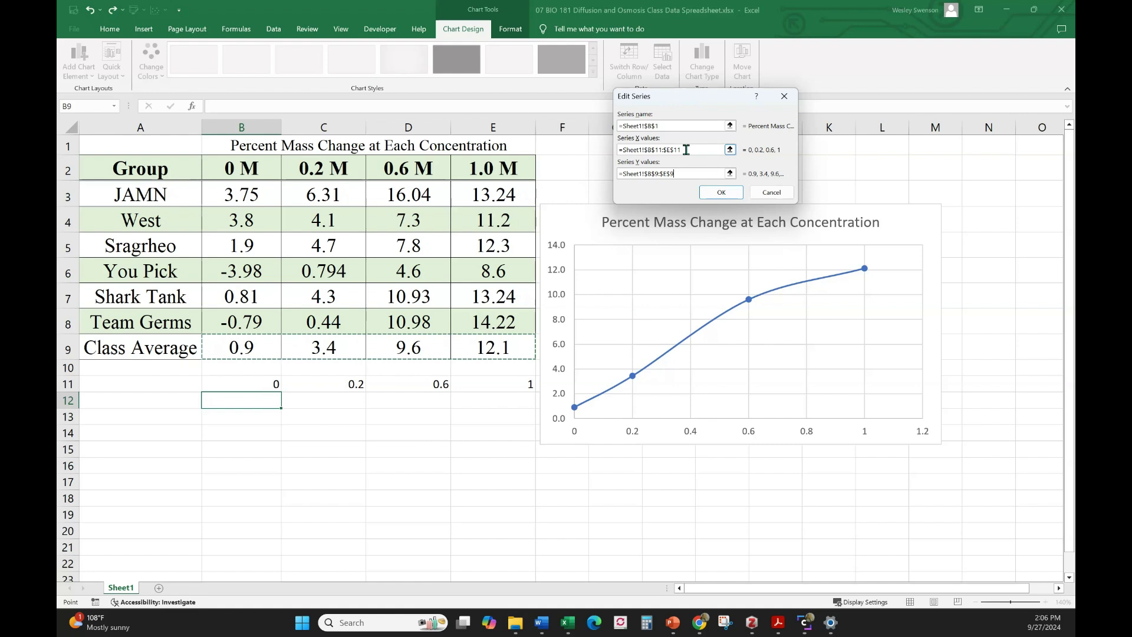
click(729, 197)
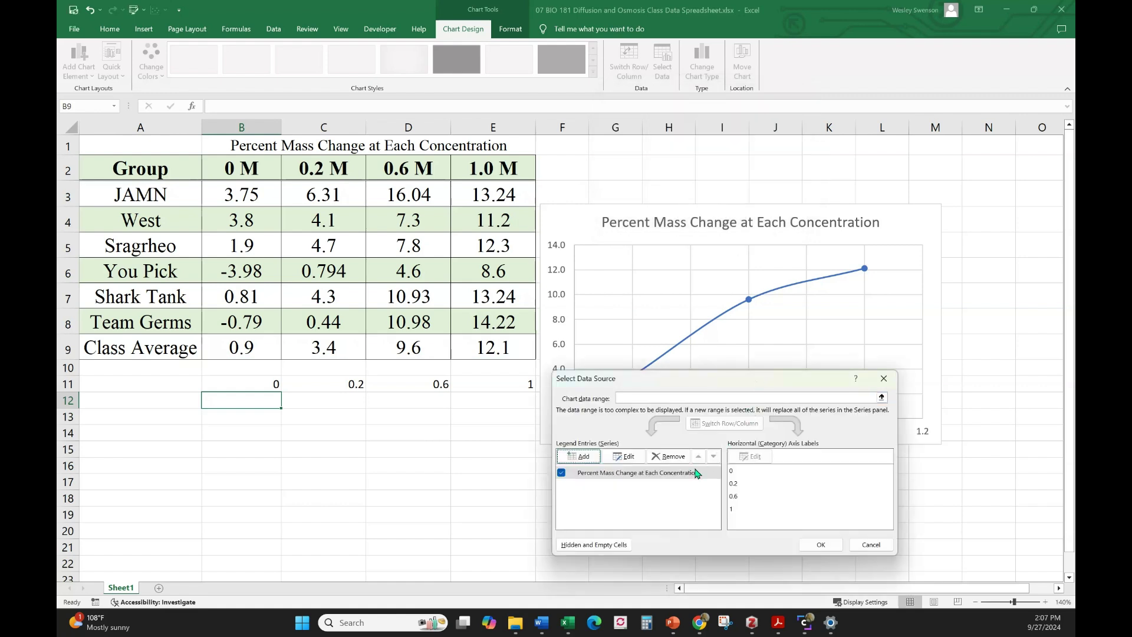
click(818, 543)
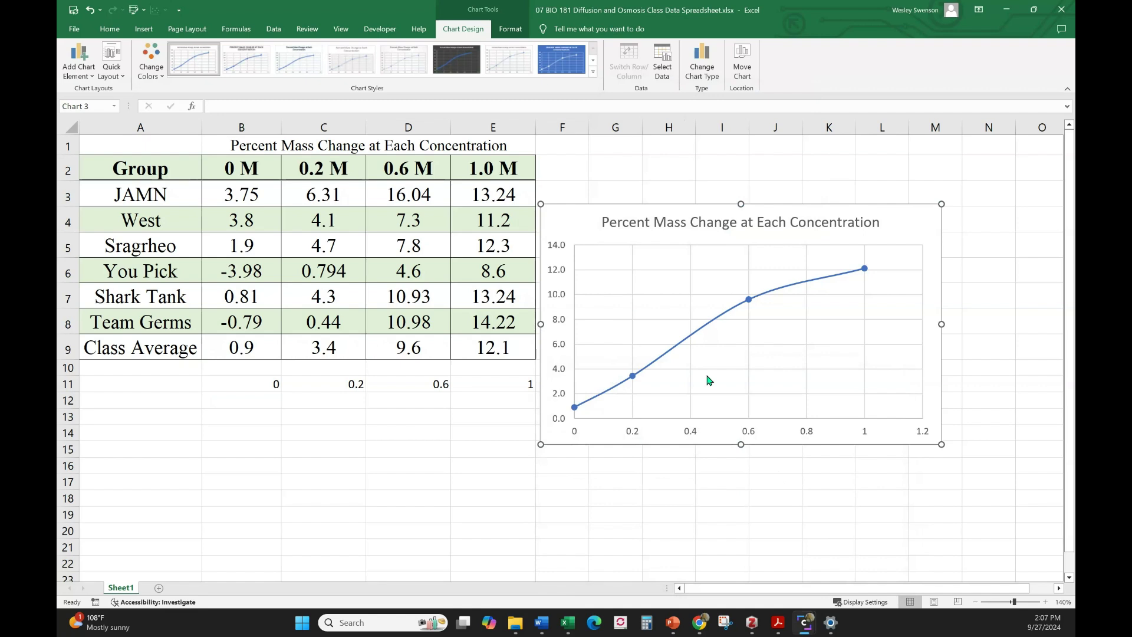
mouse_move(576, 220)
mouse_down()
mouse_move(578, 201)
mouse_move(584, 224)
mouse_up()
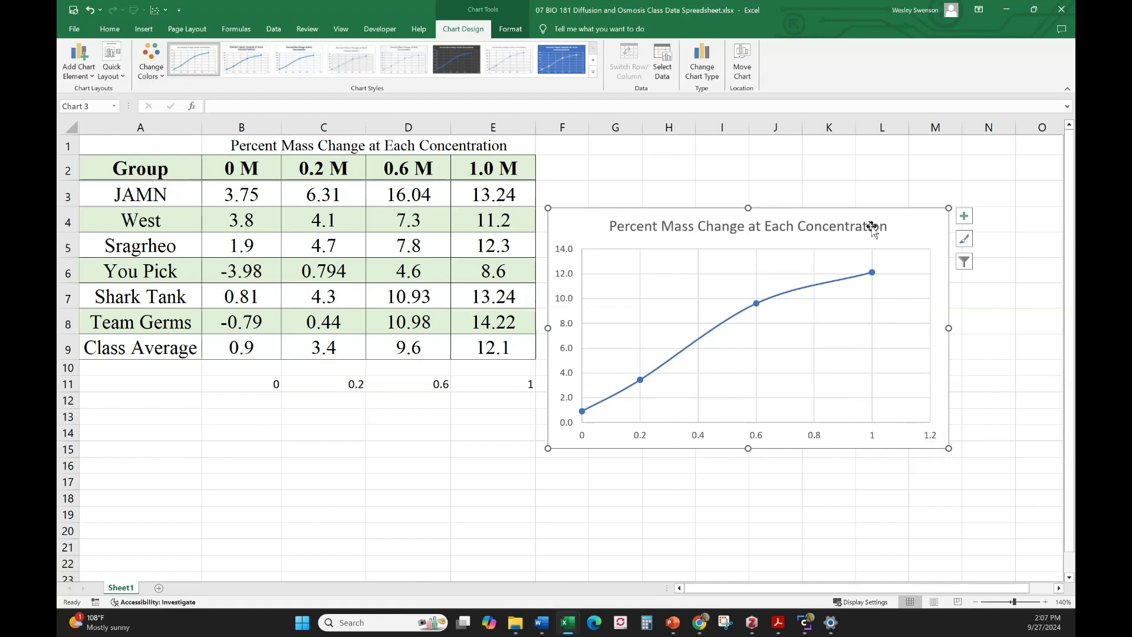
Move the chart partly over columns D and E and set its horizontal axis maximum bound to 1.0.
drag(900, 230, 778, 249)
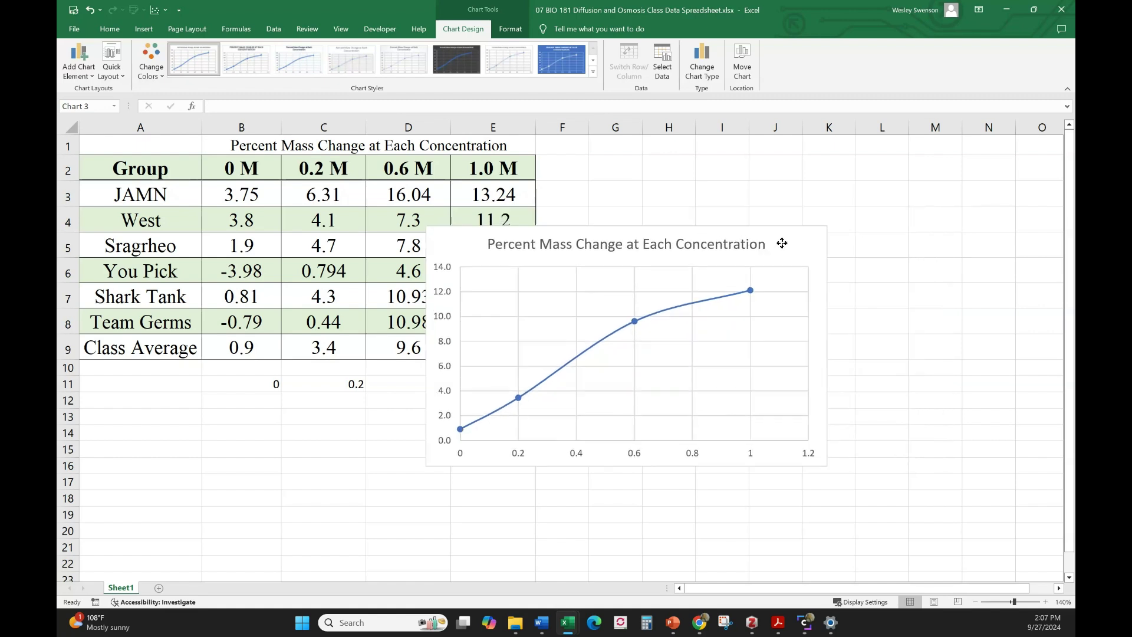
click(699, 459)
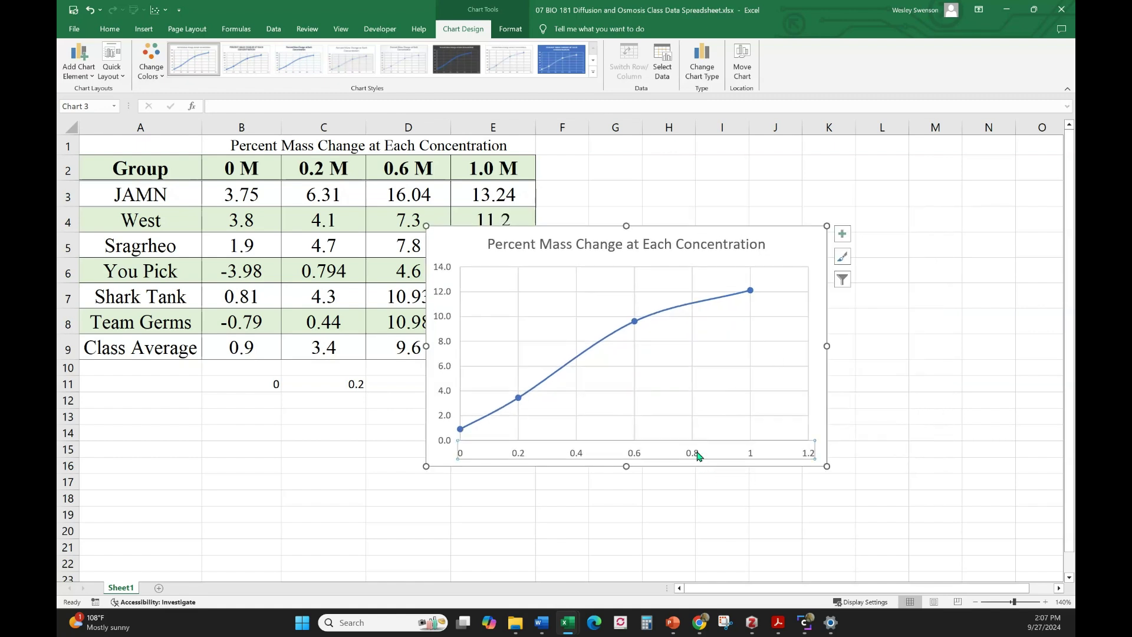
right_click(697, 456)
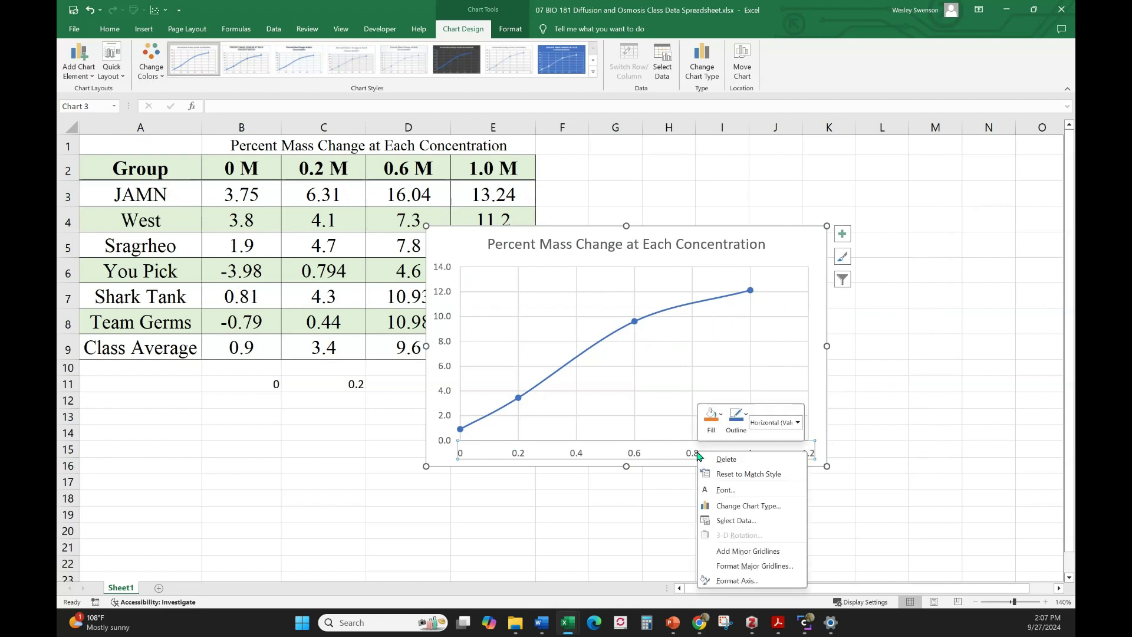
click(737, 580)
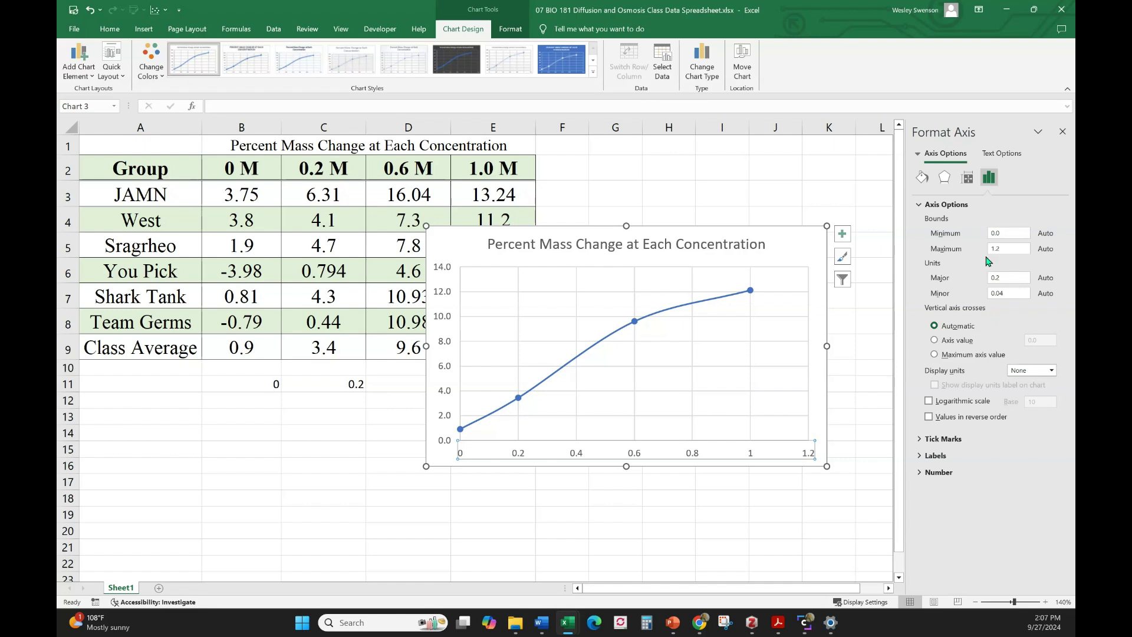
click(989, 234)
click(1008, 248)
key(Return)
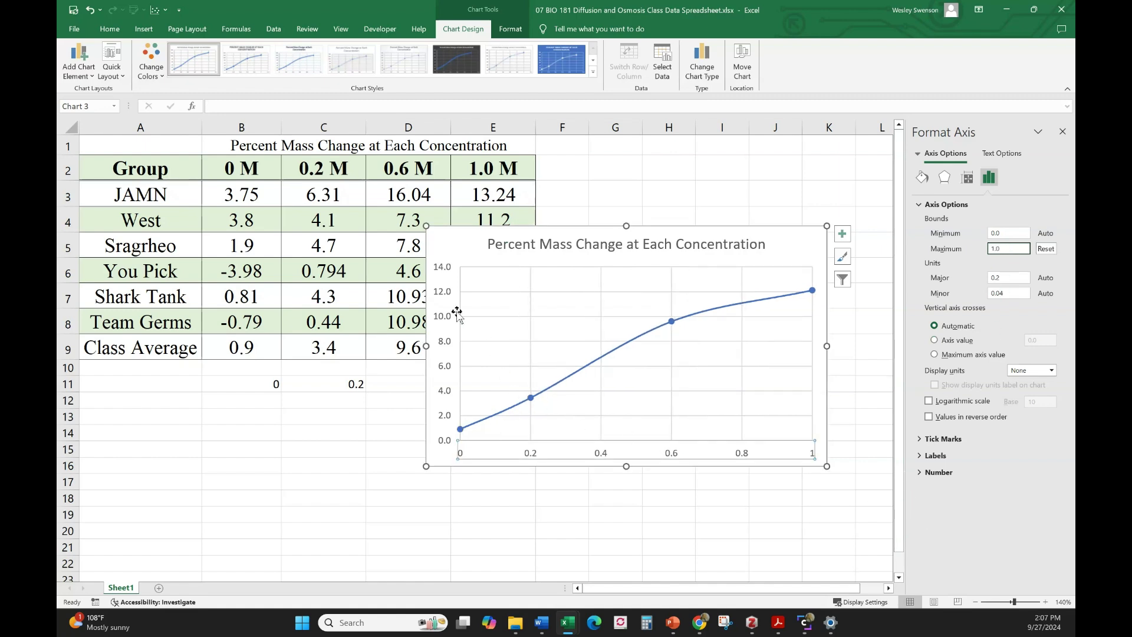
Shift the chart slightly away from column D and set its vertical axis maximum bound to 13.
mouse_move(469, 237)
mouse_down()
mouse_move(483, 401)
mouse_move(488, 228)
mouse_move(485, 389)
mouse_move(475, 252)
mouse_up()
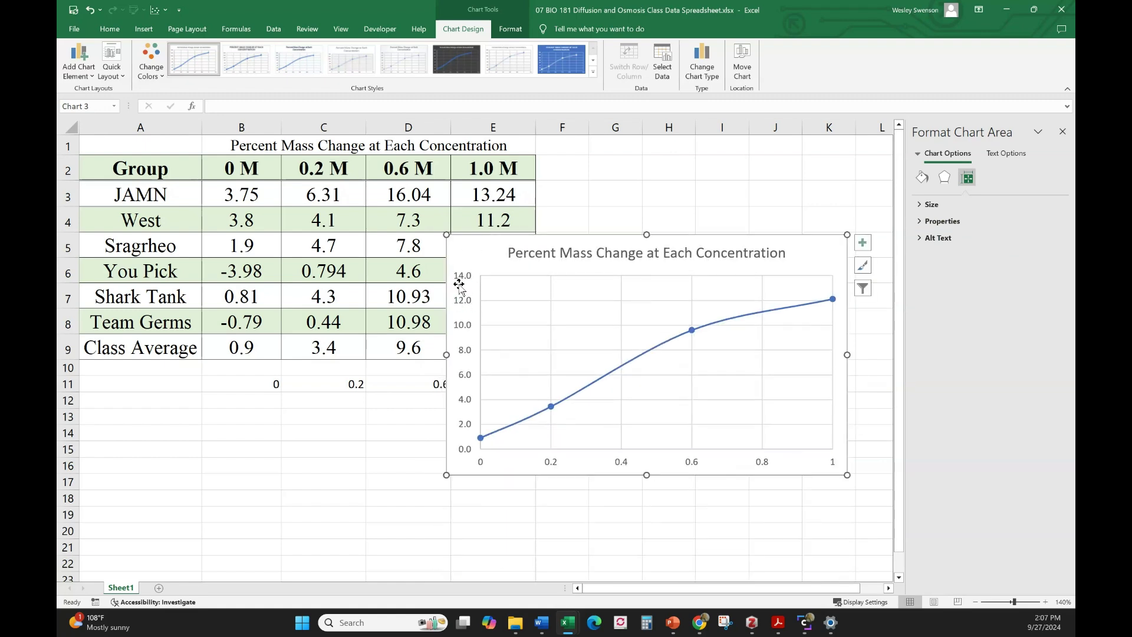
click(465, 302)
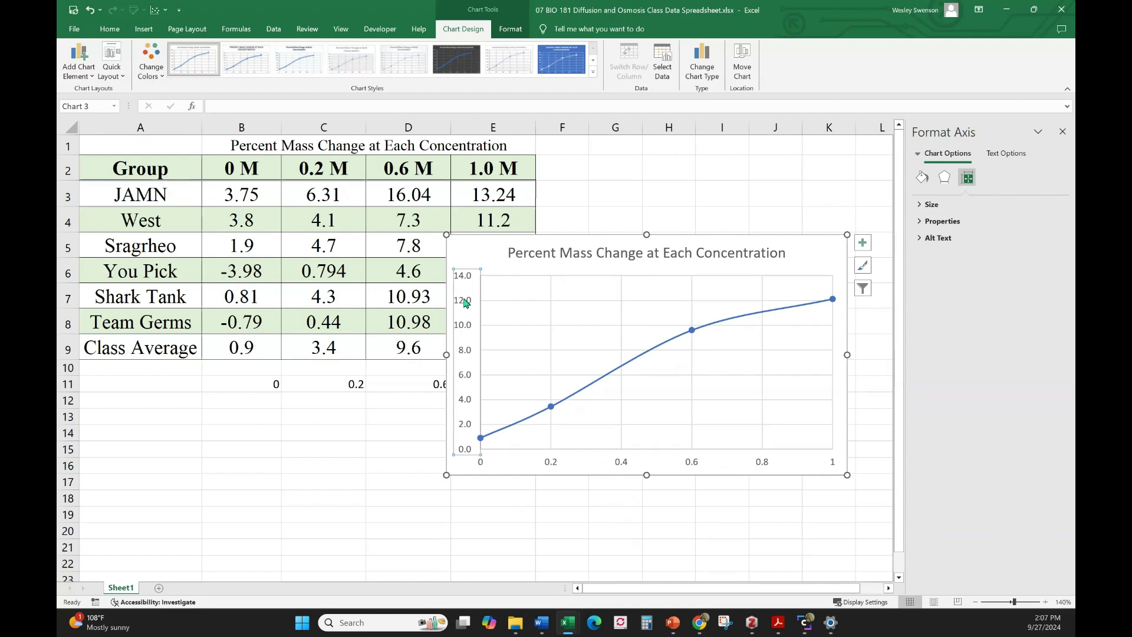
right_click(466, 303)
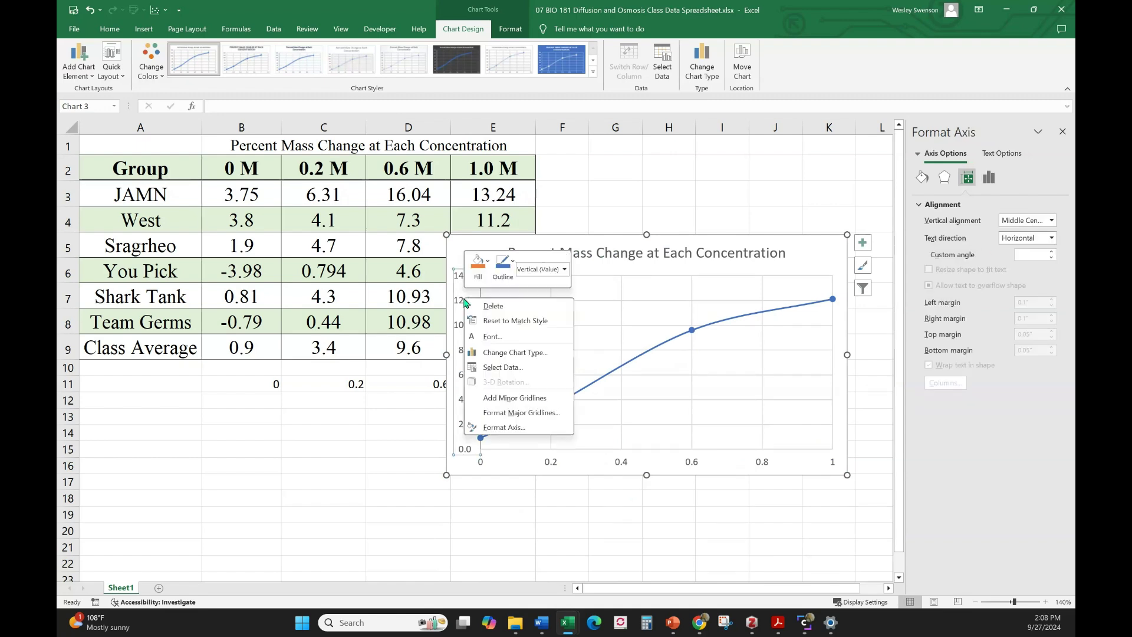
click(513, 428)
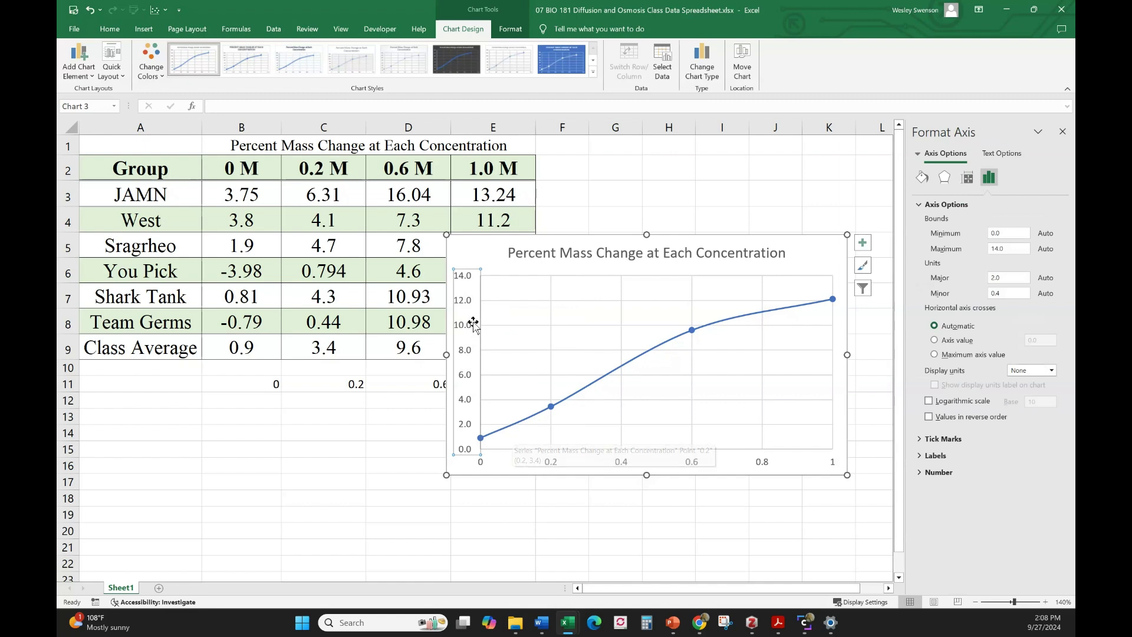
drag(1005, 248, 972, 252)
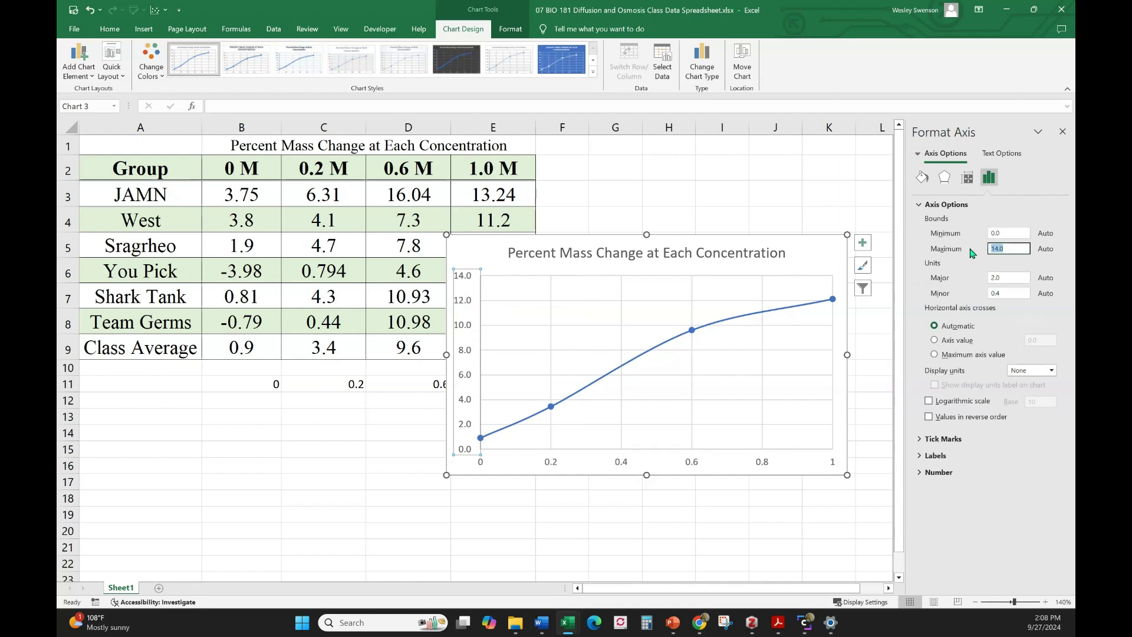
text(13)
key(Return)
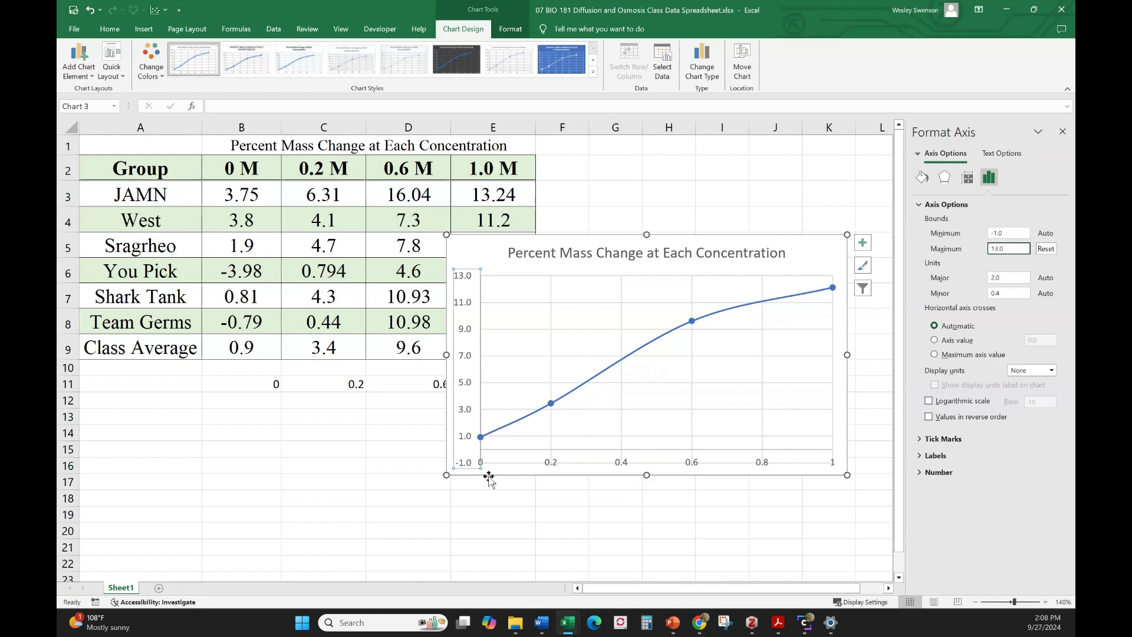
Set the vertical axis minimum bound to 0.0 and close the axis formatting options.
drag(1019, 233, 991, 233)
key(Return)
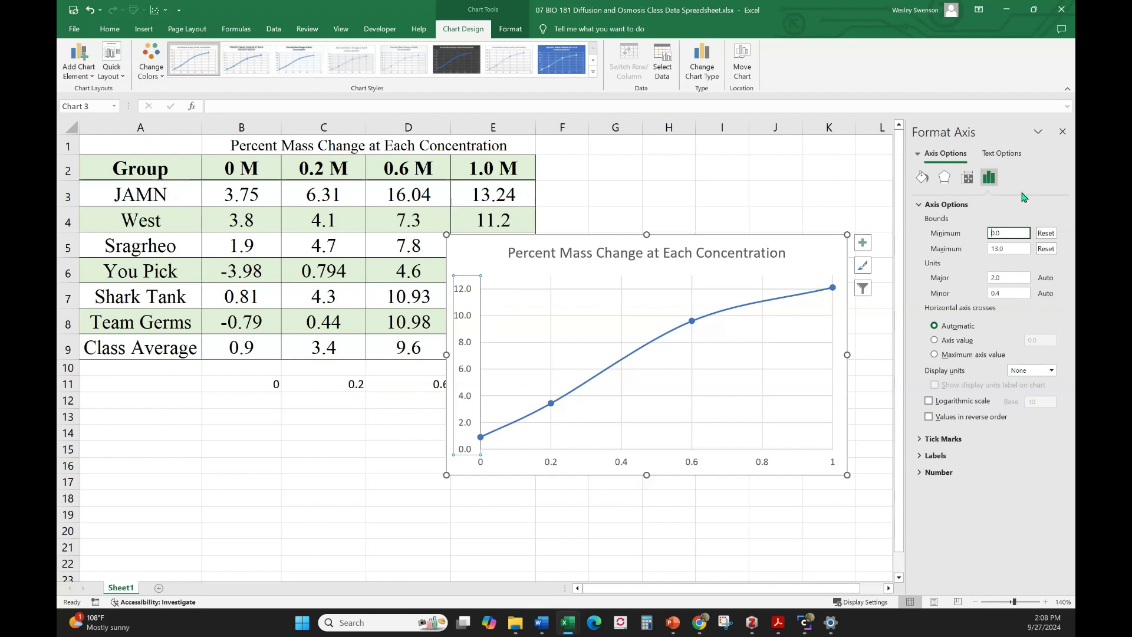
click(799, 252)
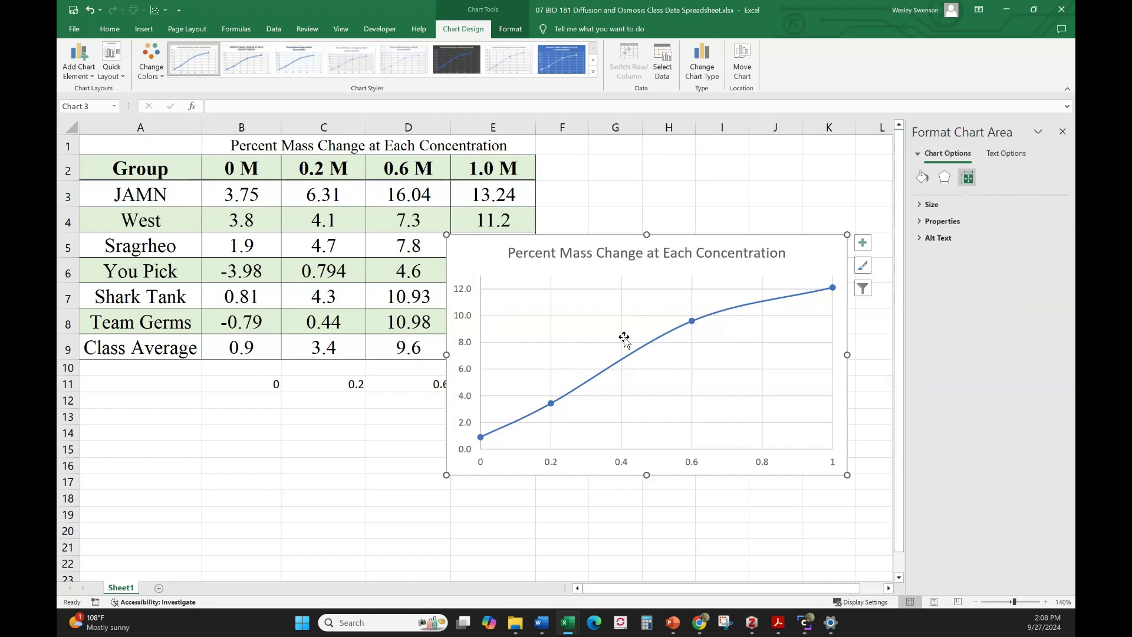
click(1062, 131)
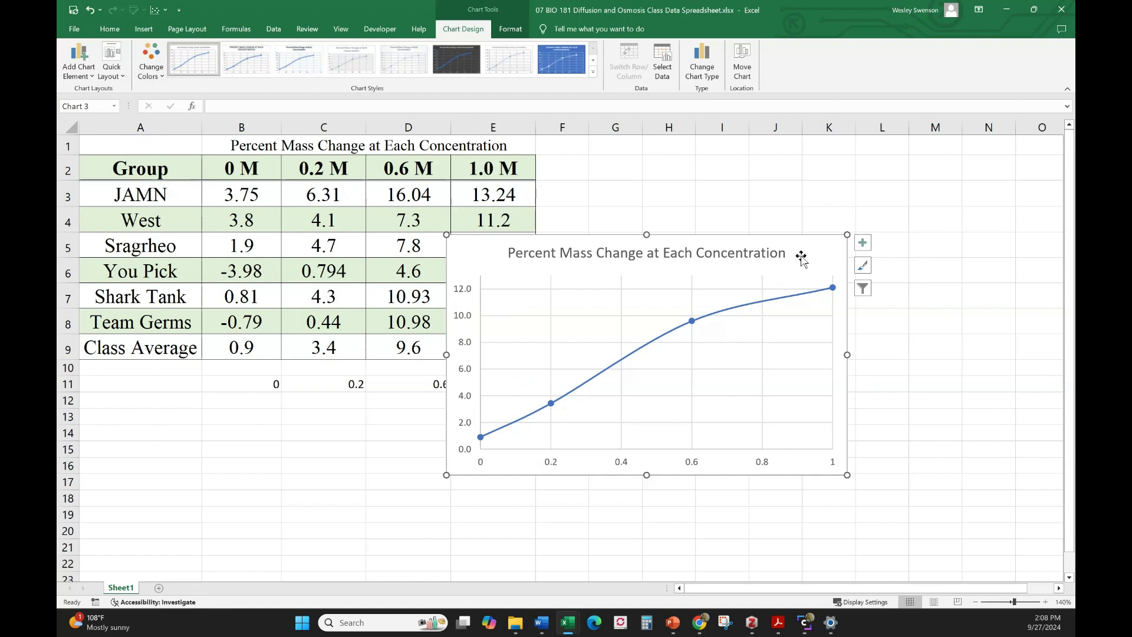
Add axis titles to both axes of the scatter chart.
click(865, 246)
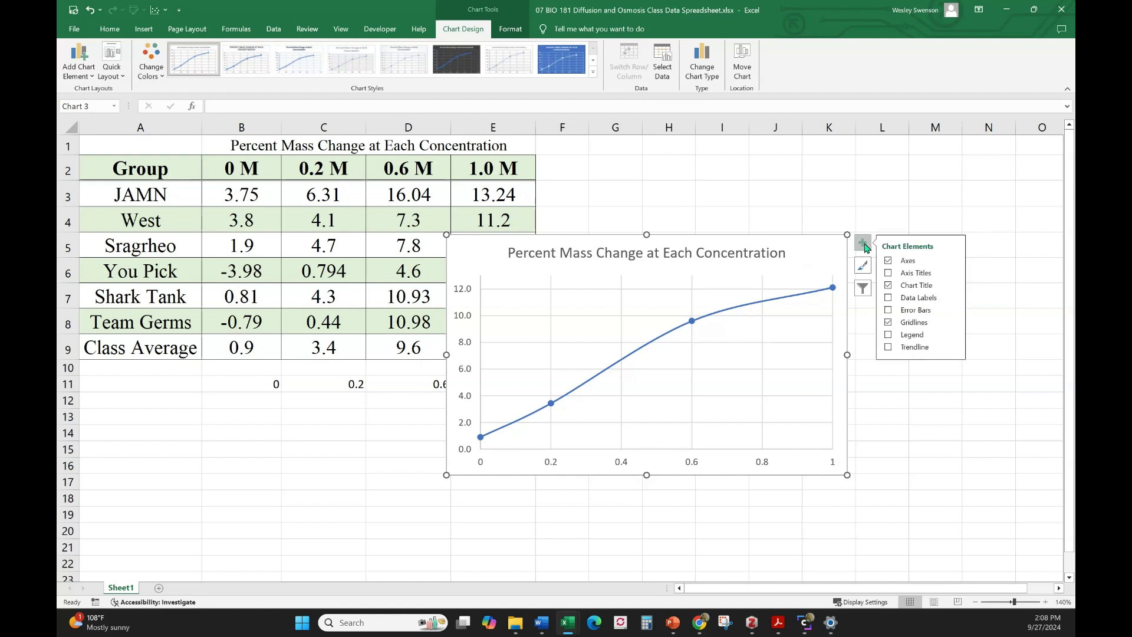
click(905, 273)
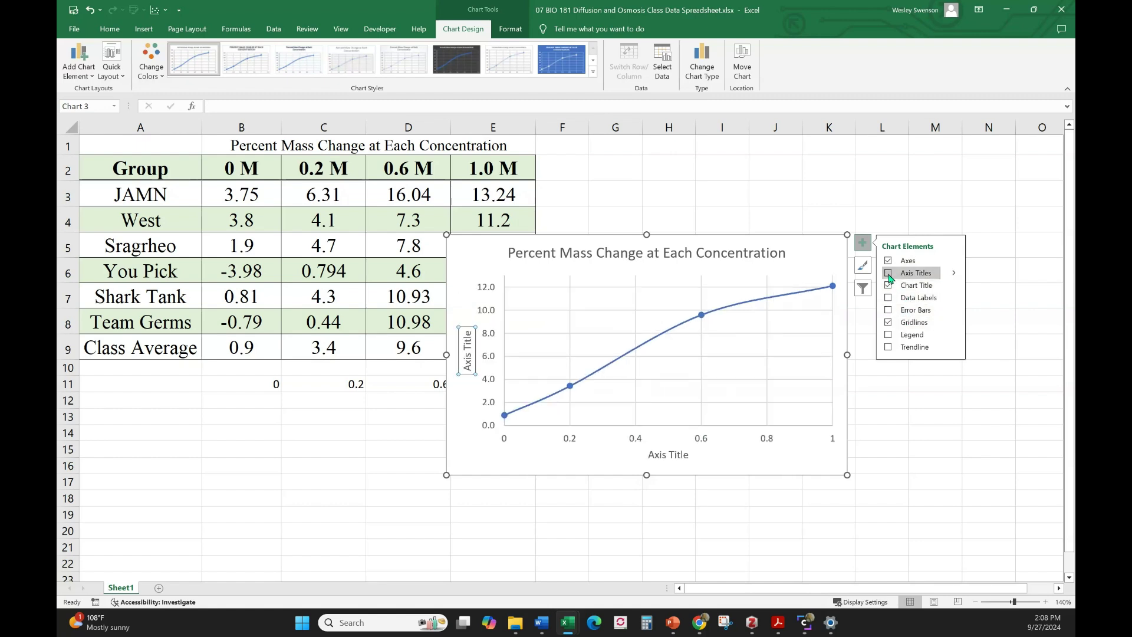
click(888, 273)
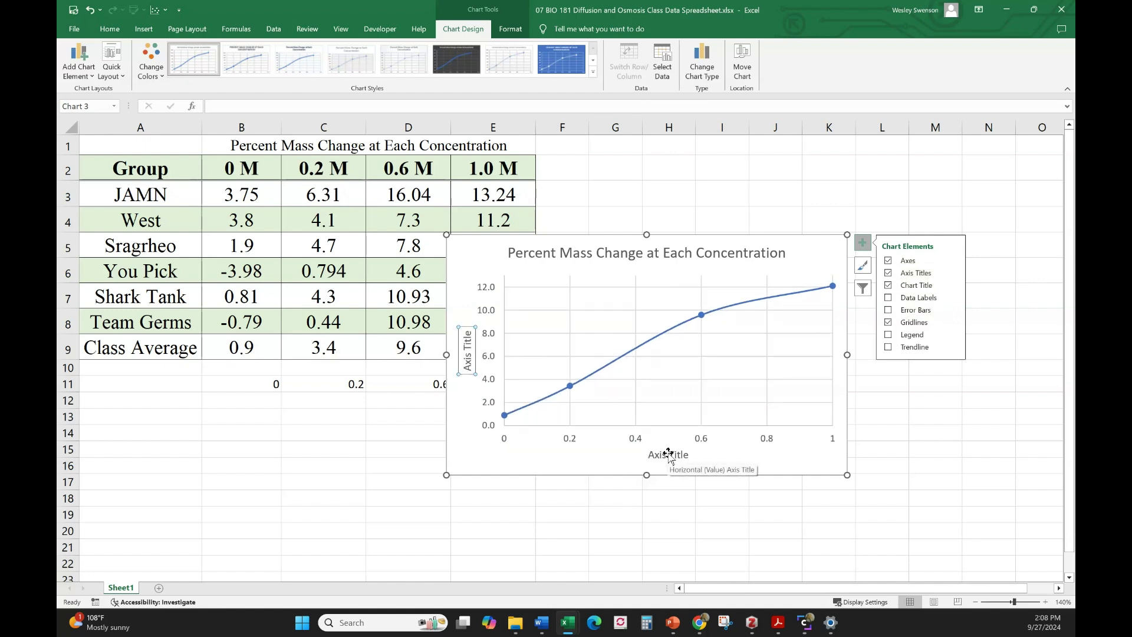
Replace the horizontal axis title text with "Sugar Concentration (M)".
click(607, 458)
click(655, 455)
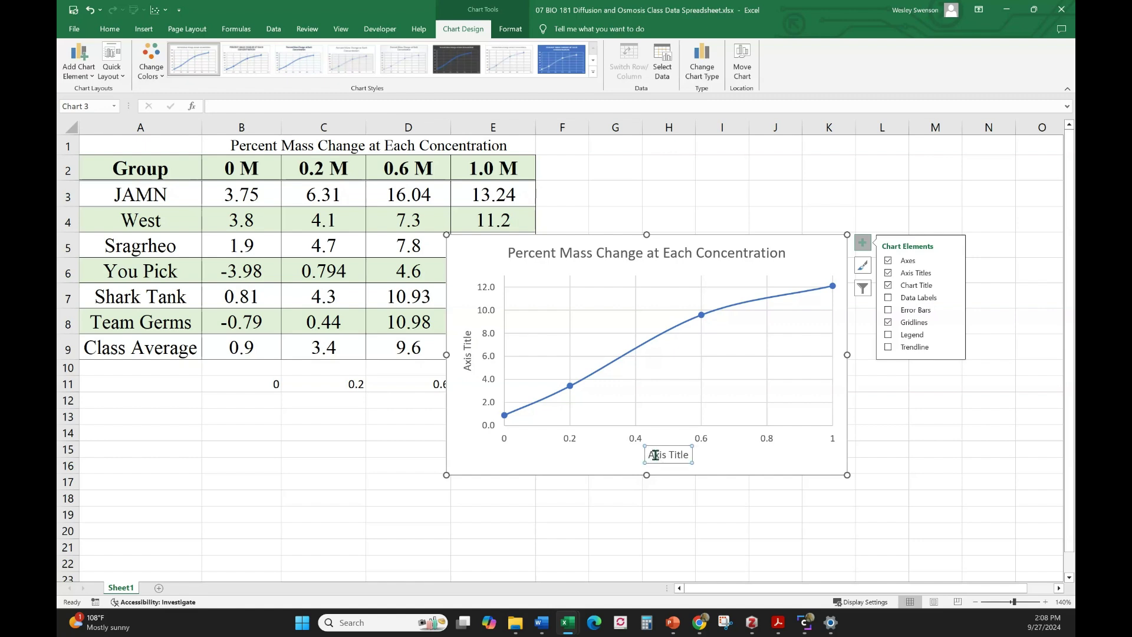
double_click(655, 455)
triple_click(687, 454)
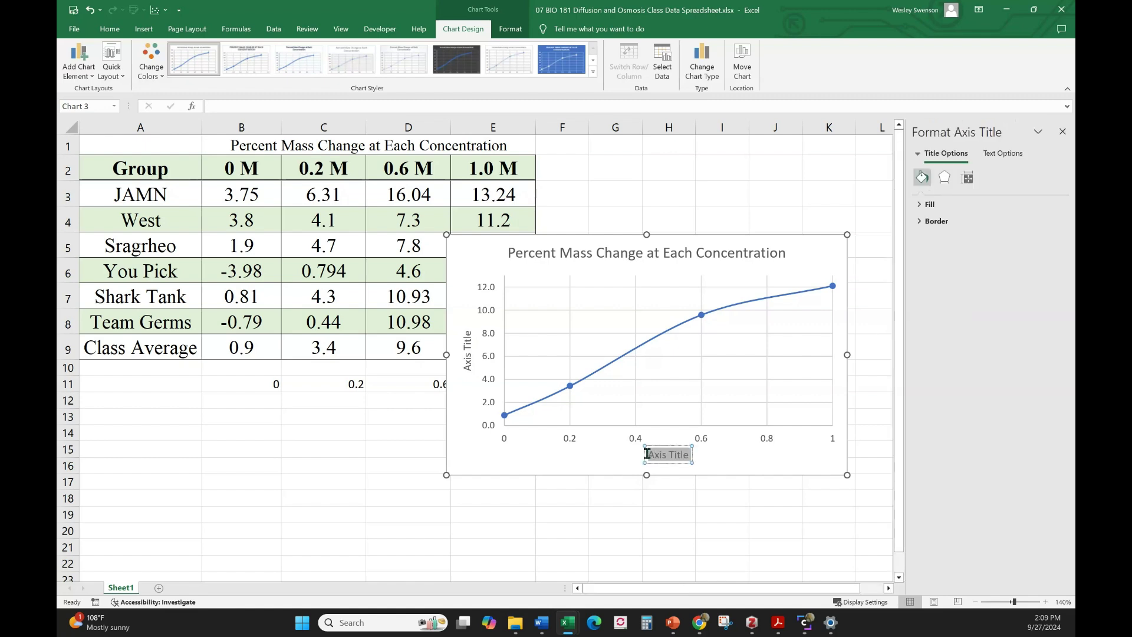
text(Sugar Concen)
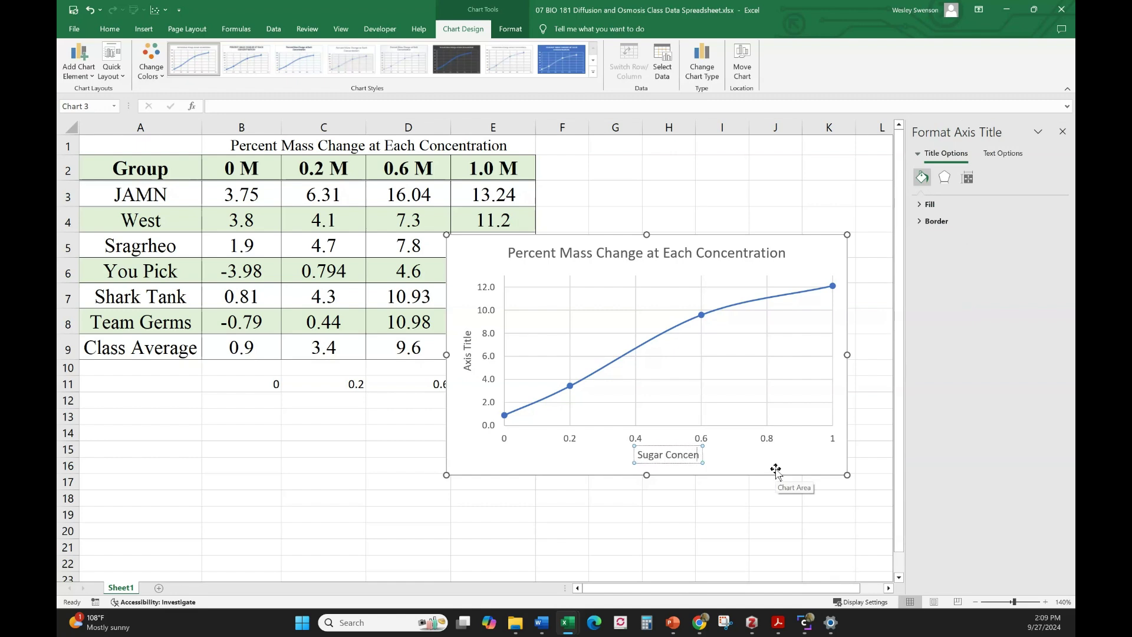
text(tration (M))
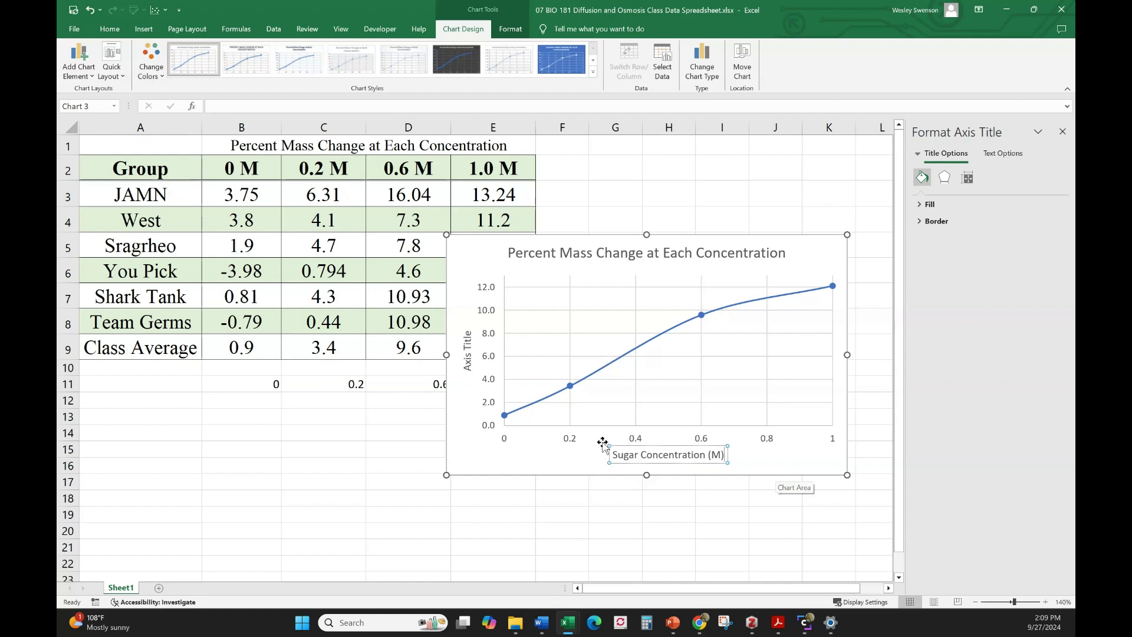
Title the vertical axis "Change in Dialysis Bag Mass (g)" and move the chart over the data table, starting in column B.
click(469, 361)
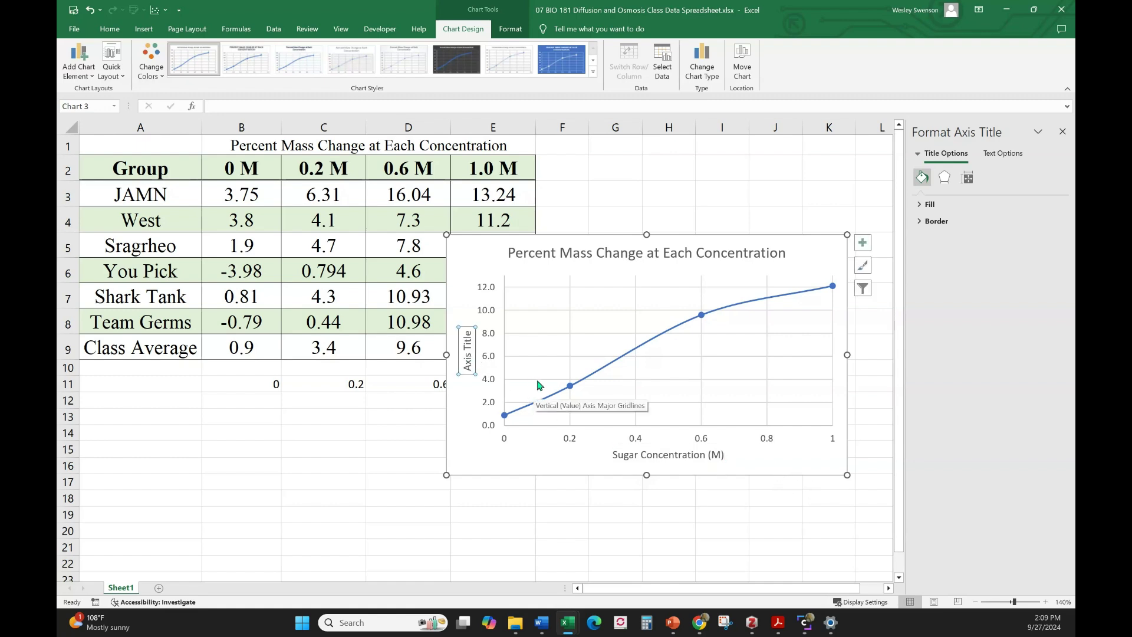
click(471, 337)
key(ctrl+a)
text(Change in)
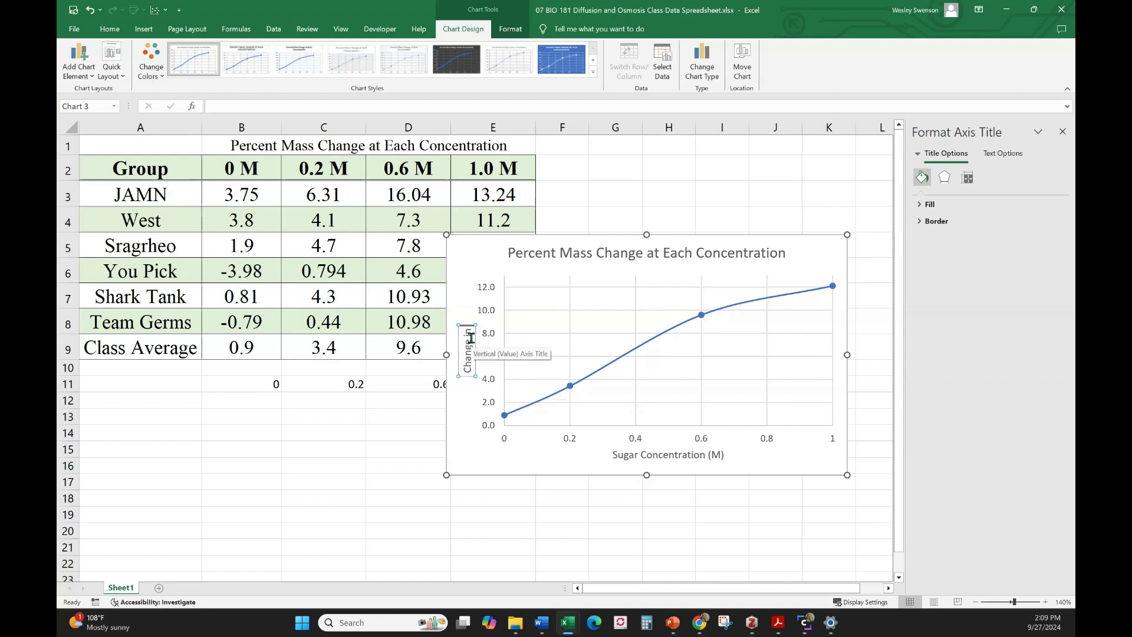
text( Dialy)
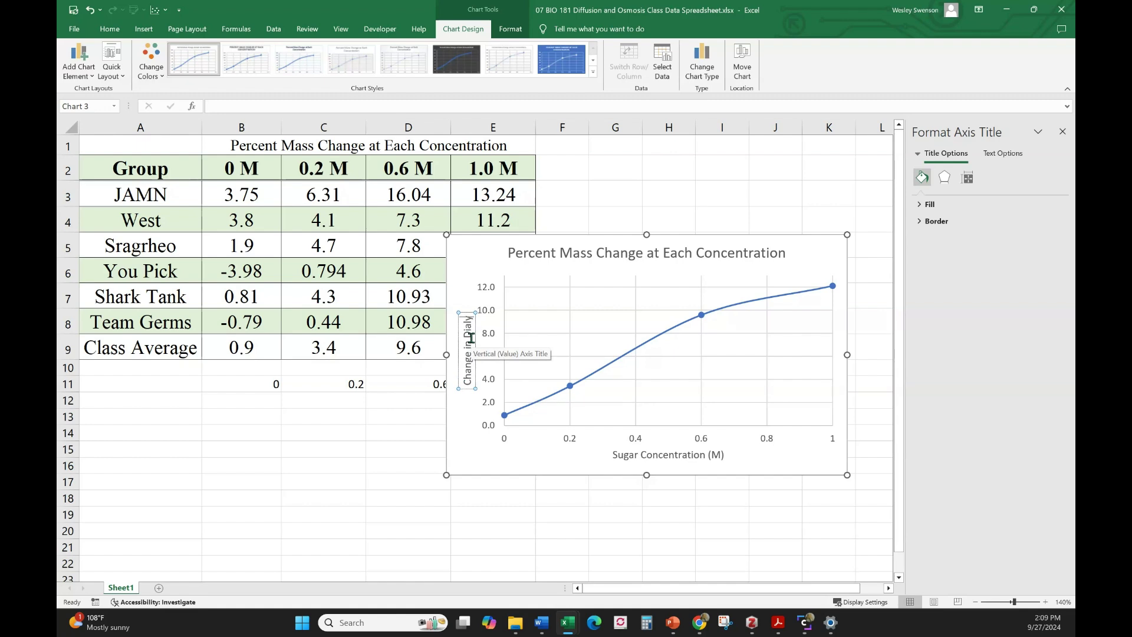
text(sis ba)
key(BackSpace)
key(BackSpace)
key(BackSpace)
text(B)
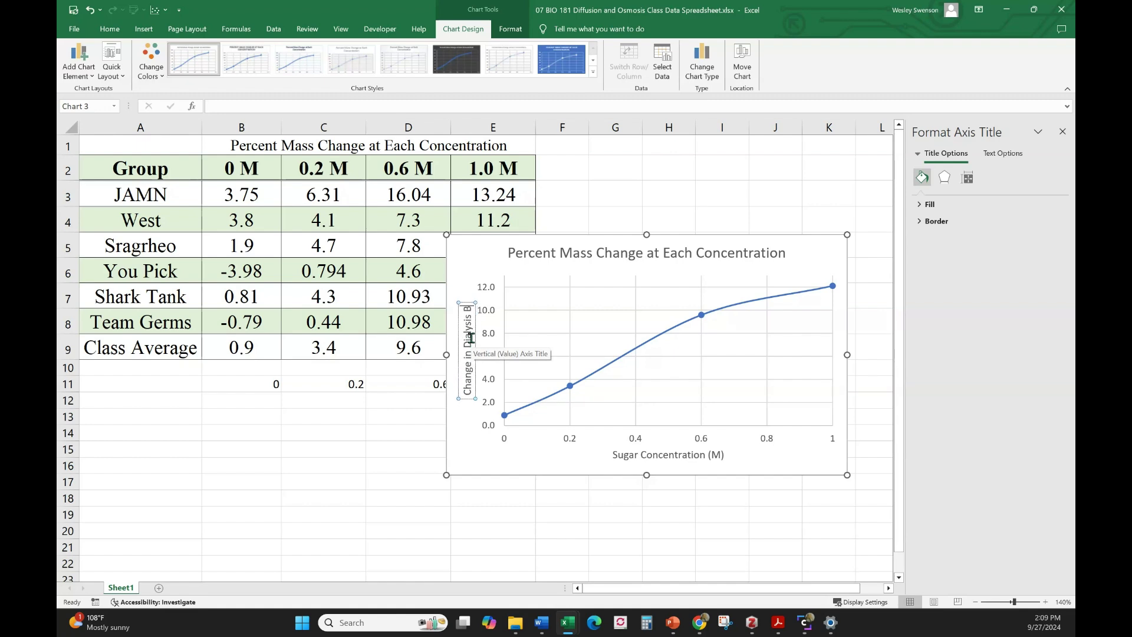
text(ag Mass)
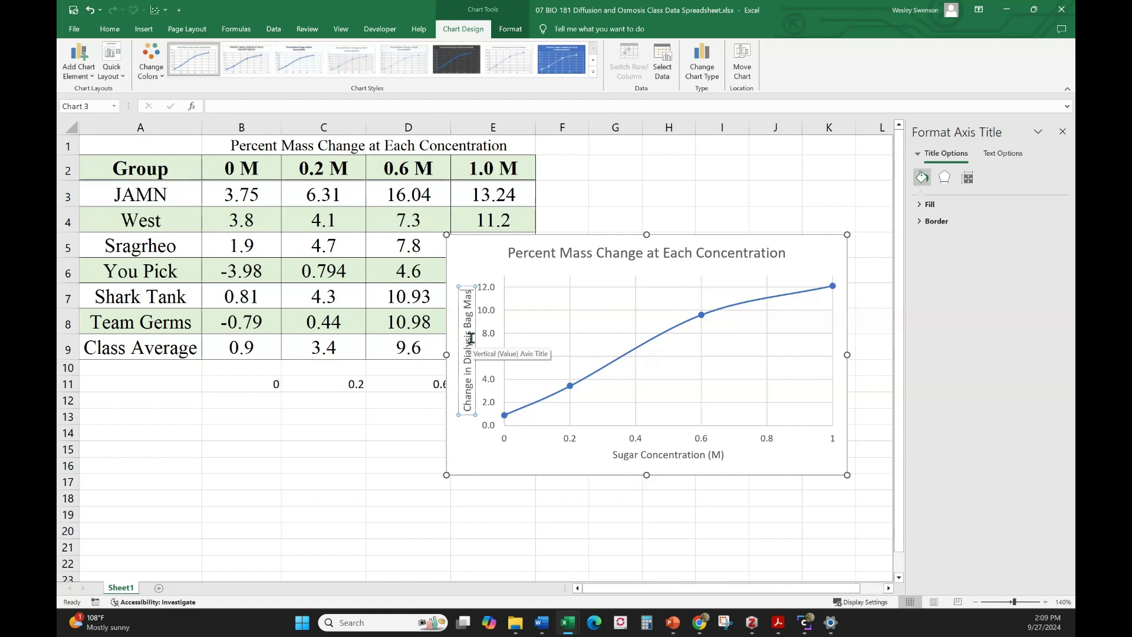
text( (g)
text())
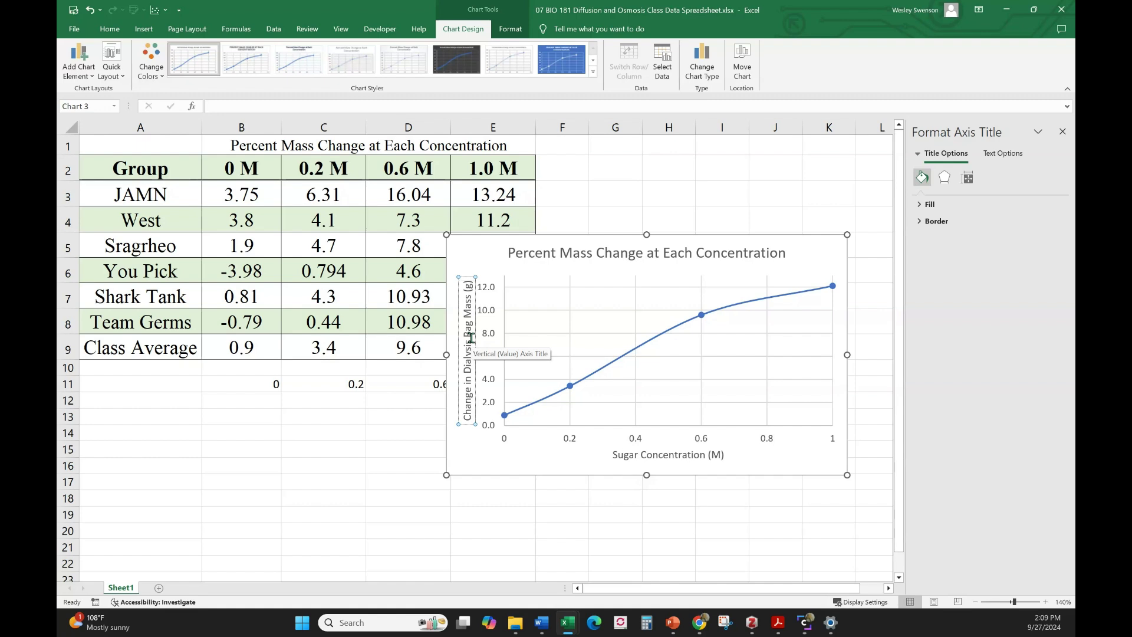
click(479, 440)
mouse_move(480, 265)
mouse_down()
mouse_move(298, 249)
mouse_move(282, 221)
mouse_up()
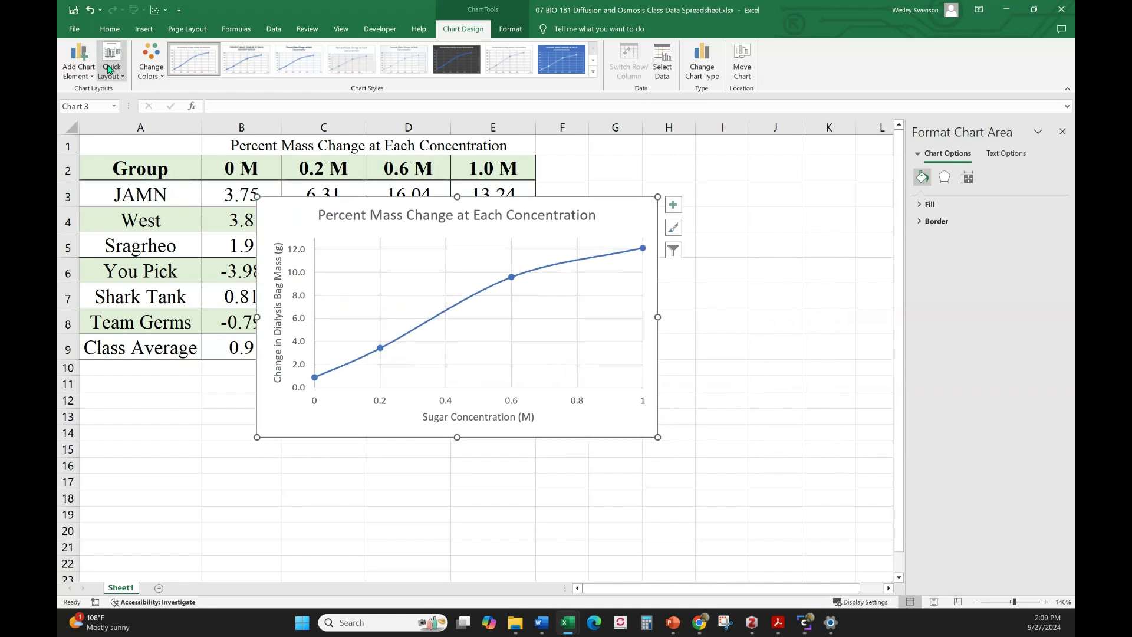
Check the print preview of the selected chart and return to the worksheet without printing.
click(74, 29)
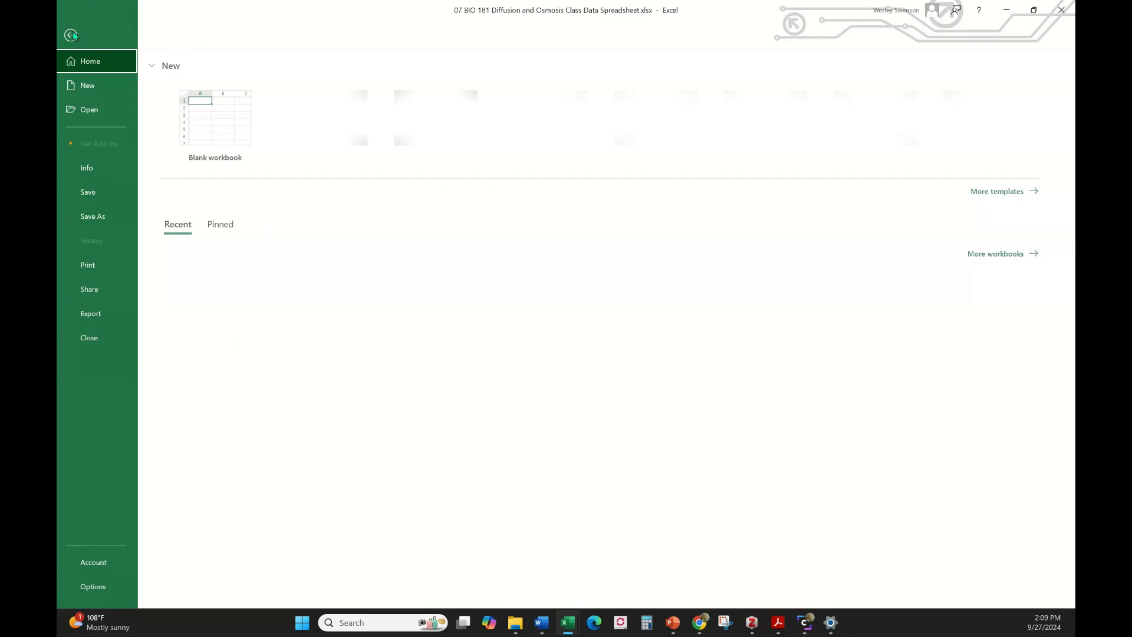
click(98, 269)
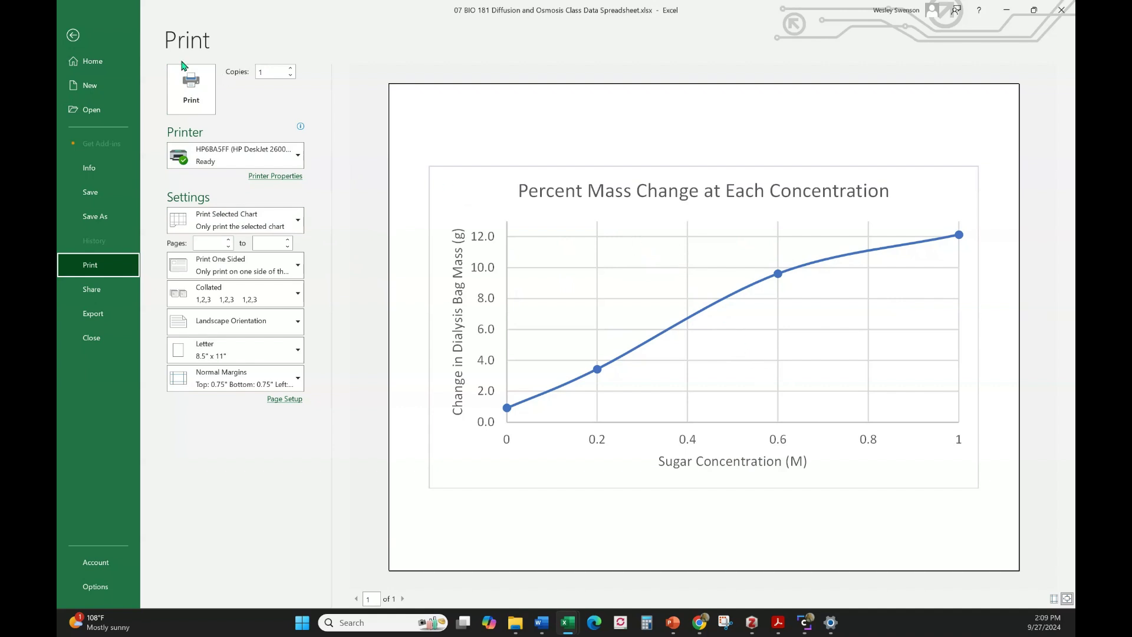
click(73, 37)
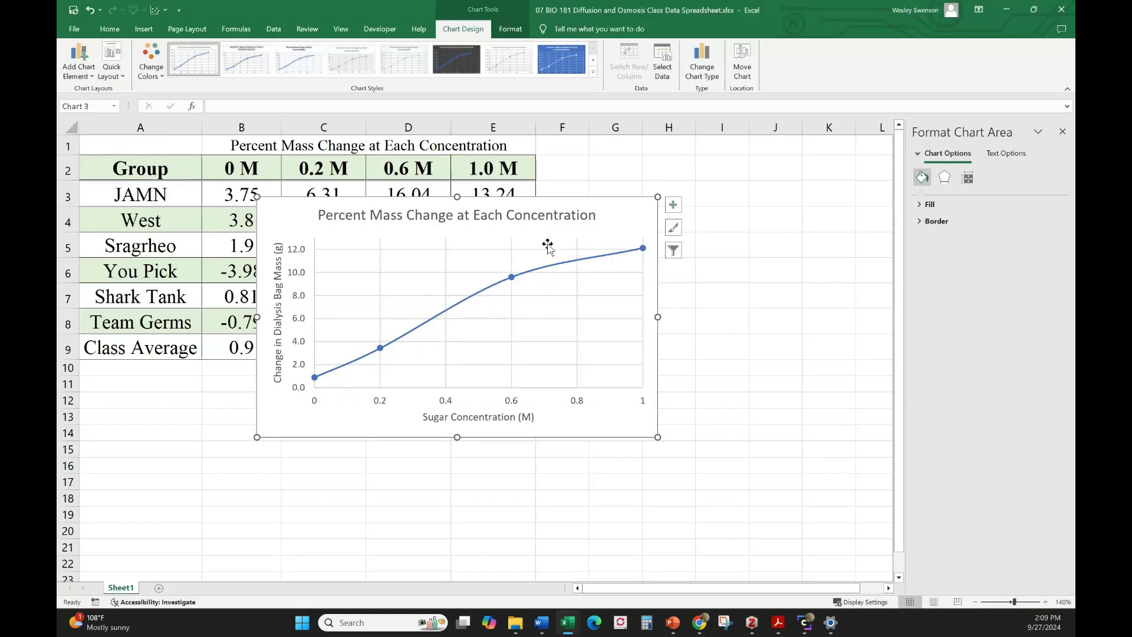